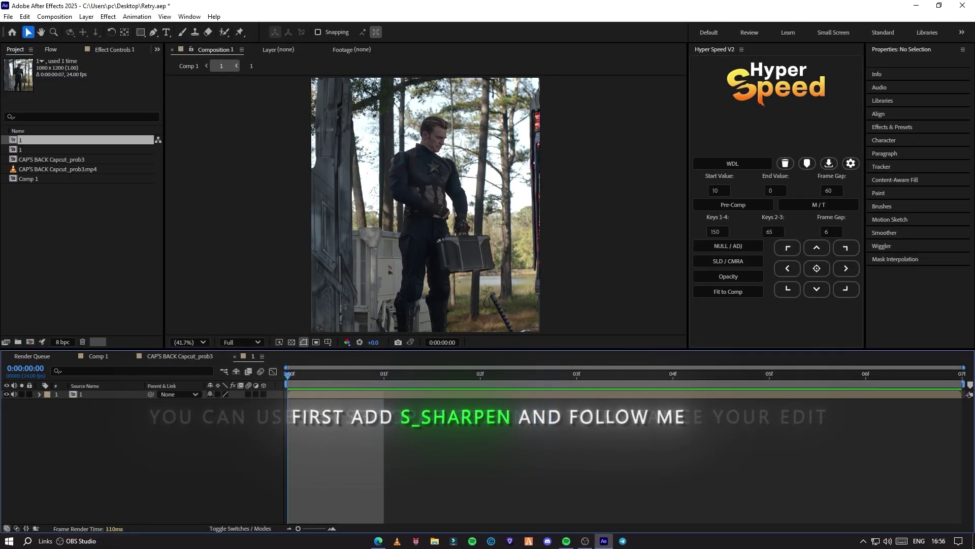
Select layer 1, the Captain America clip, in Composition 1's timeline
click(524, 331)
Apply S_Sharpen to the clip layer from Effects & Presets
click(894, 184)
text(S_sha)
double_click(914, 147)
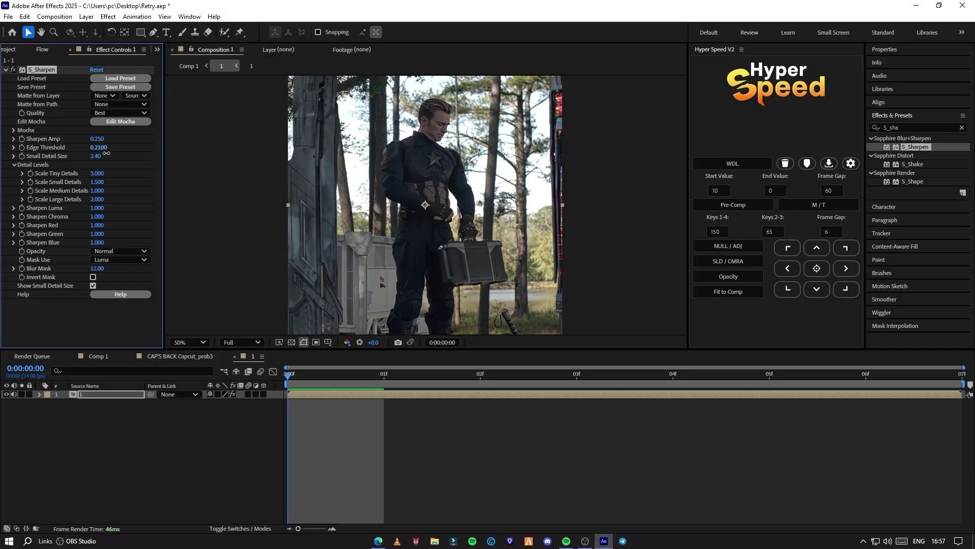
Add BCC Unsharp Mask to the layer with Radius 9.0 and Amount 10.0
triple_click(923, 128)
text(unsha)
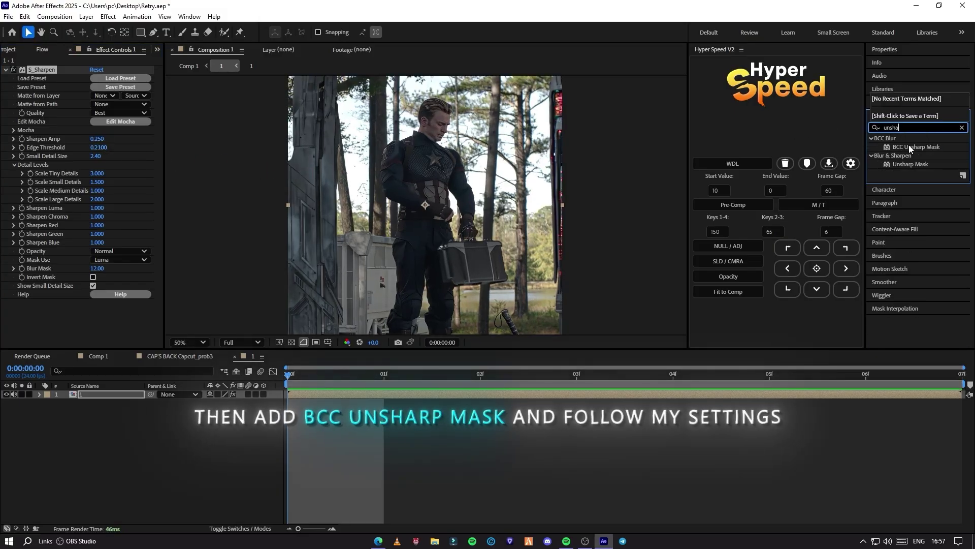
drag(914, 147, 127, 240)
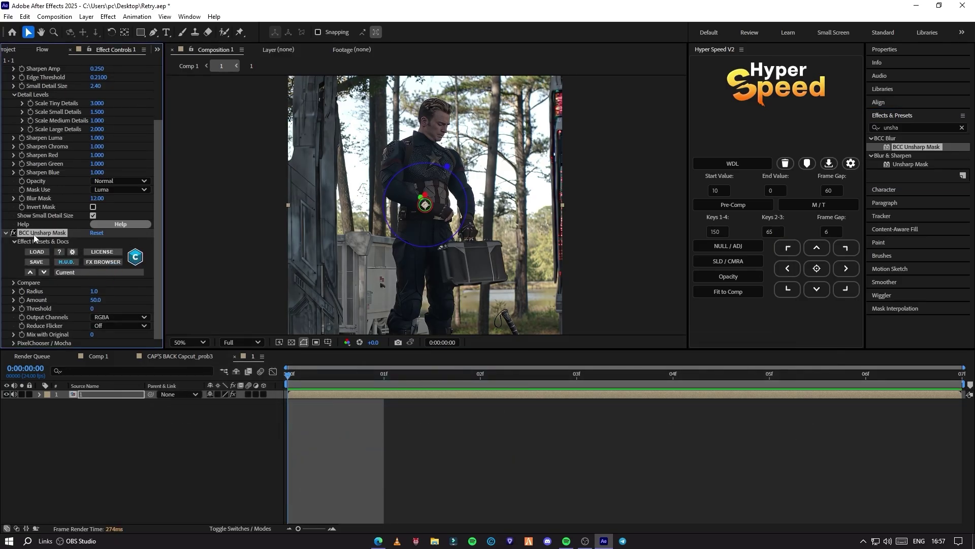
scroll(269, 215, up, 1)
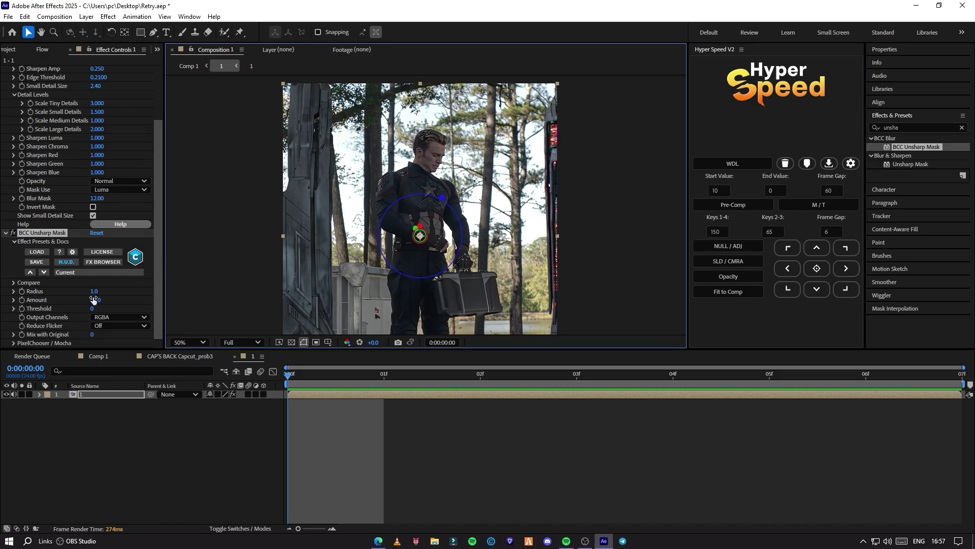
drag(93, 293, 57, 302)
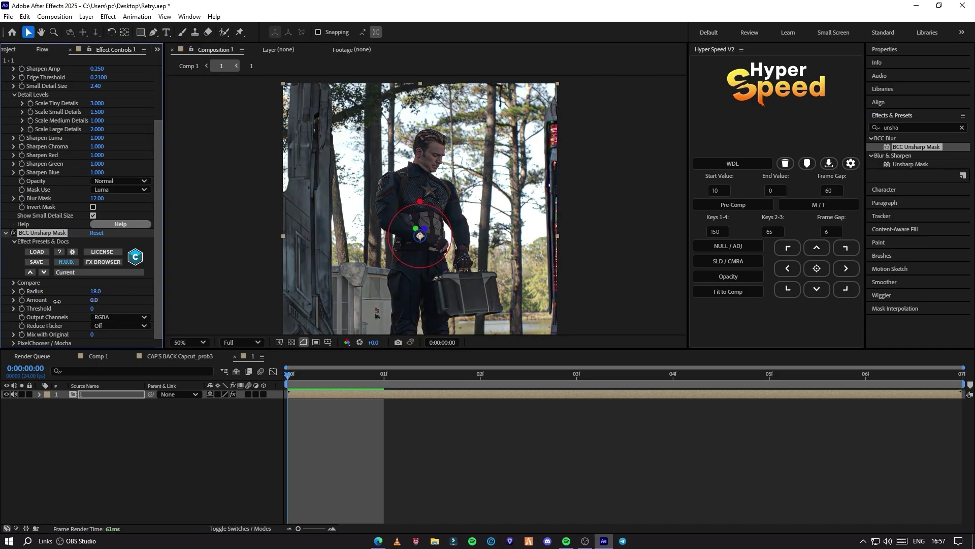
key(.)
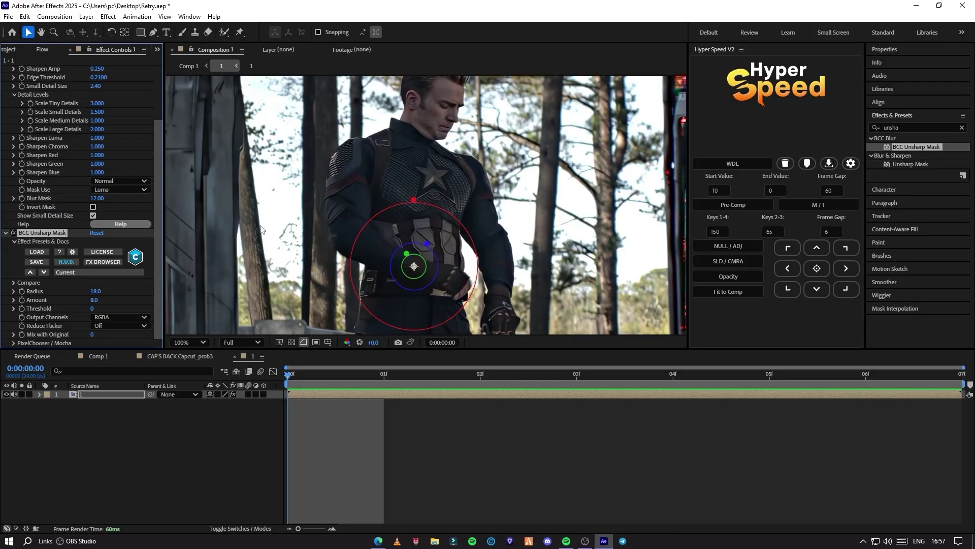
drag(92, 291, 101, 300)
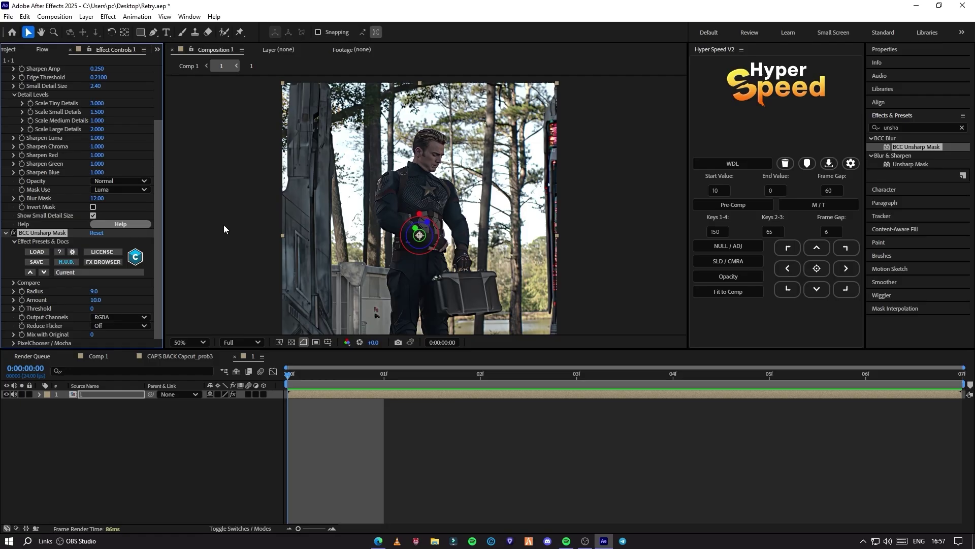
click(893, 127)
Apply Brightness & Contrast with Brightness -1 and Contrast 24
text(brig)
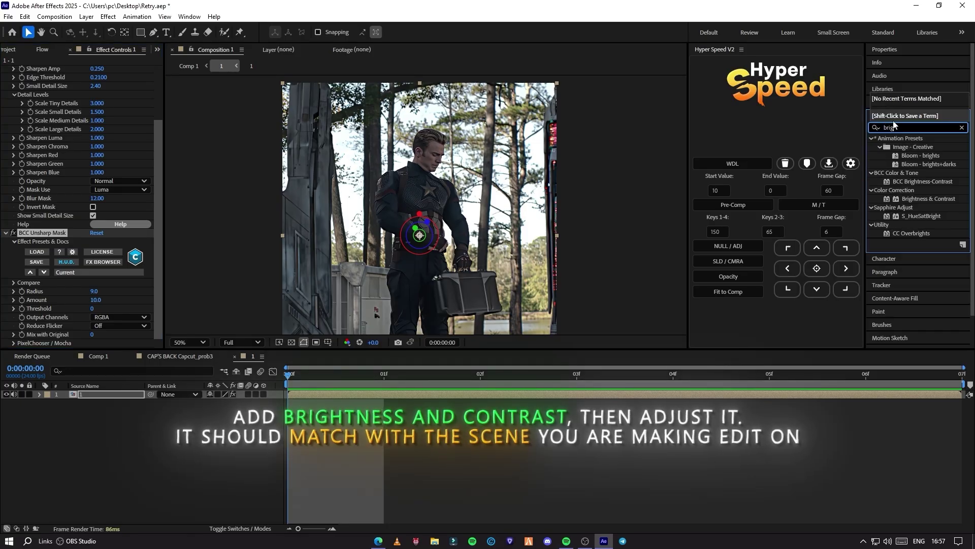
double_click(928, 198)
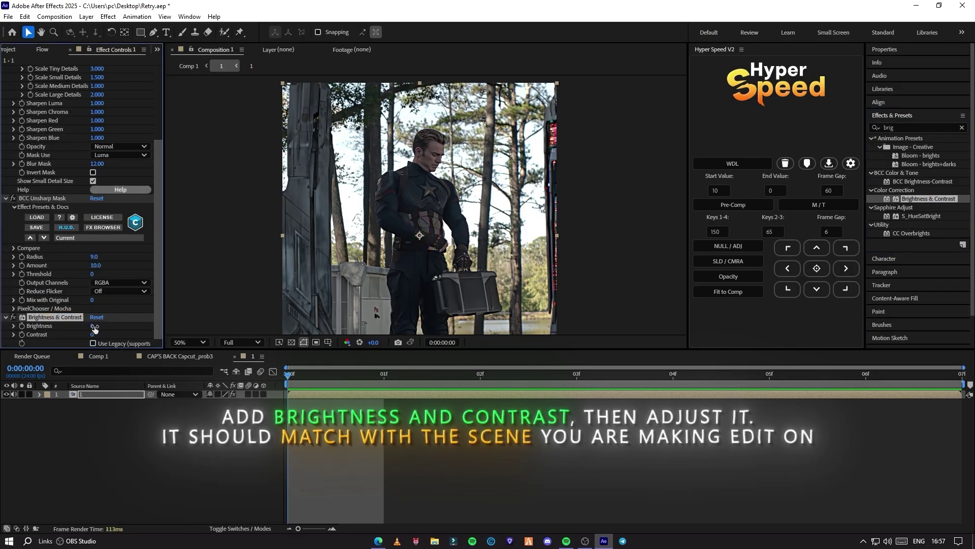
mouse_move(93, 327)
mouse_down()
mouse_move(80, 326)
mouse_move(104, 326)
mouse_up()
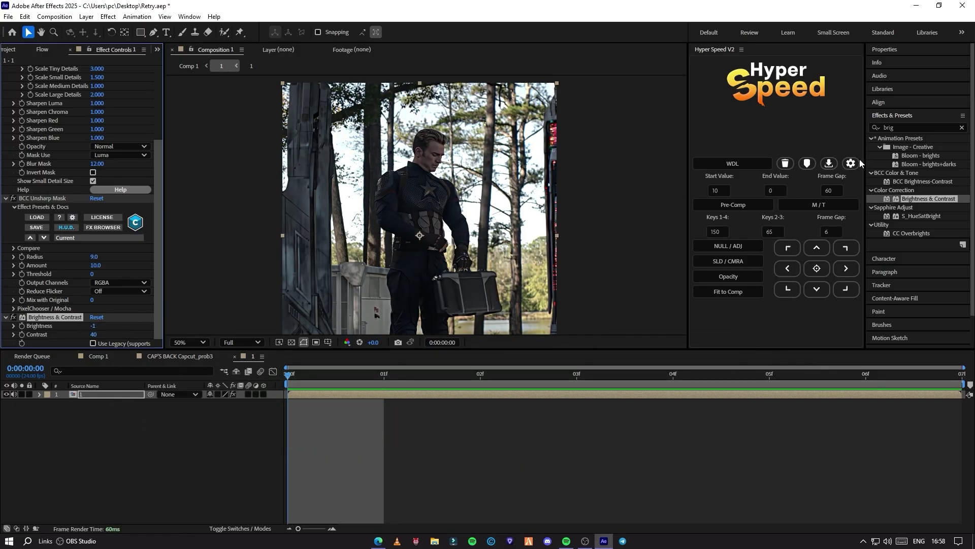
drag(94, 334, 81, 336)
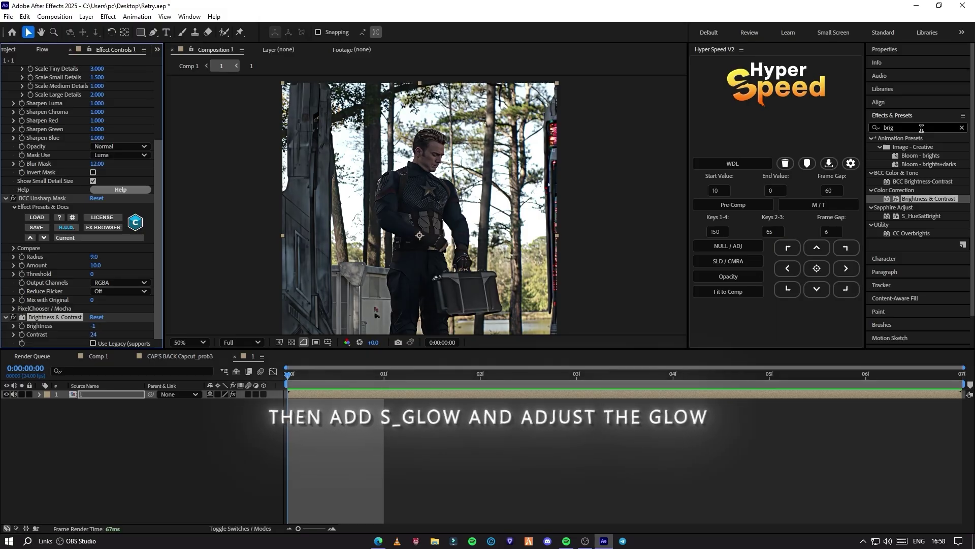
drag(920, 127, 740, 128)
Apply S_Glow and lower its Brightness from 2.000 to 0.520
text(s_glo)
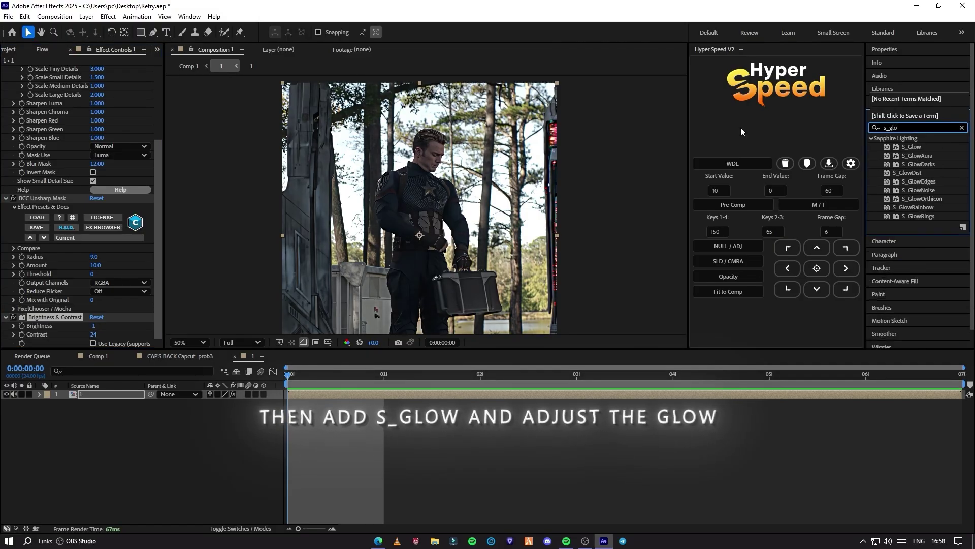
double_click(928, 147)
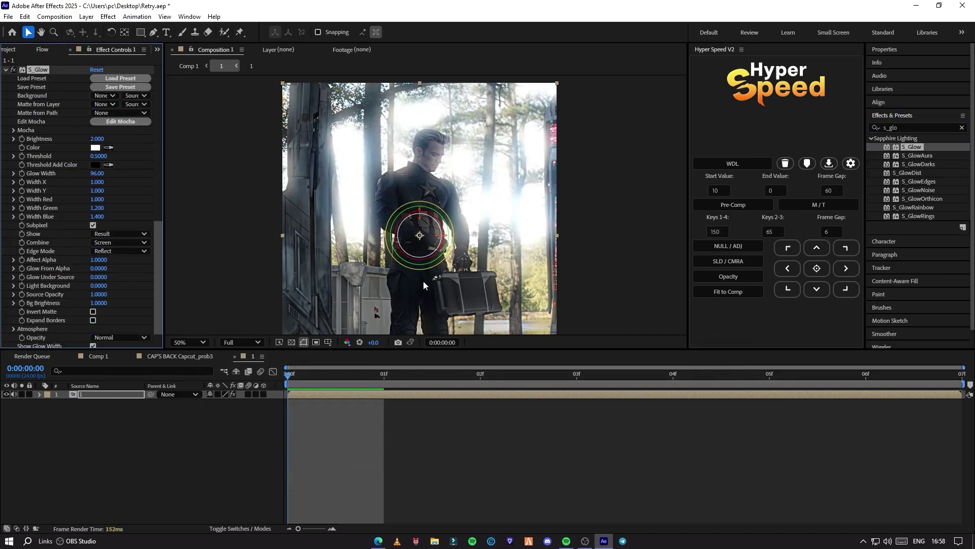
drag(100, 139, 31, 148)
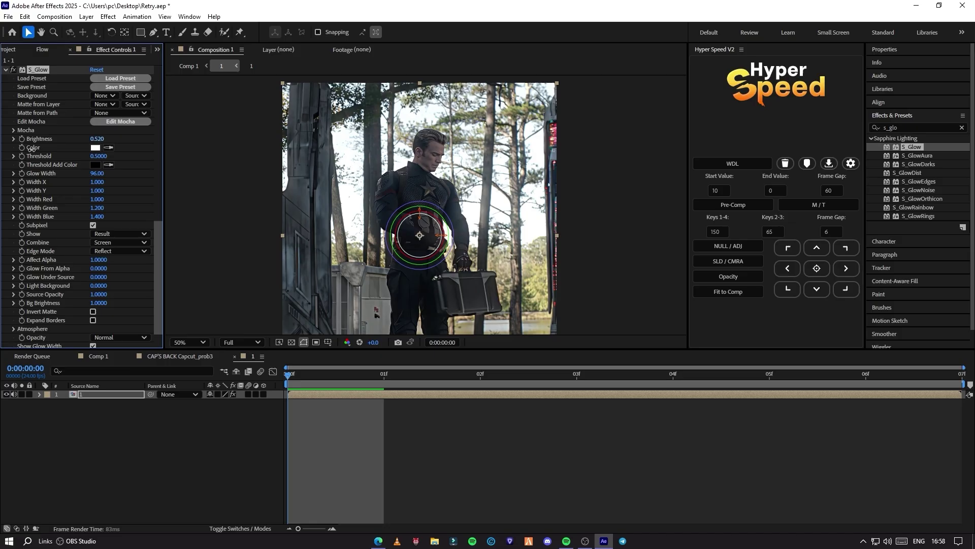
mouse_move(95, 141)
mouse_down()
mouse_move(58, 143)
mouse_move(84, 143)
mouse_up()
click(461, 450)
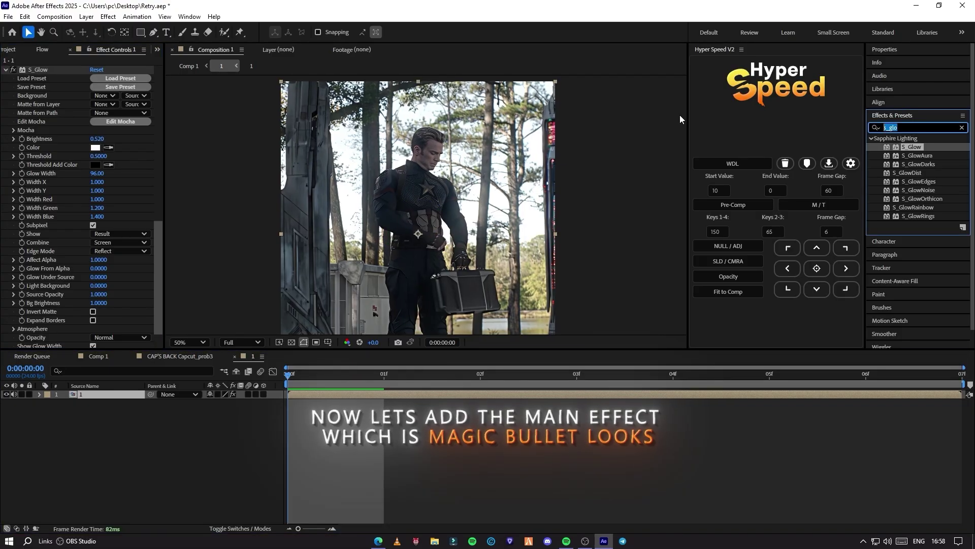
Find Magic Bullet Looks with a 'look' search and apply it to layer 1
text(look)
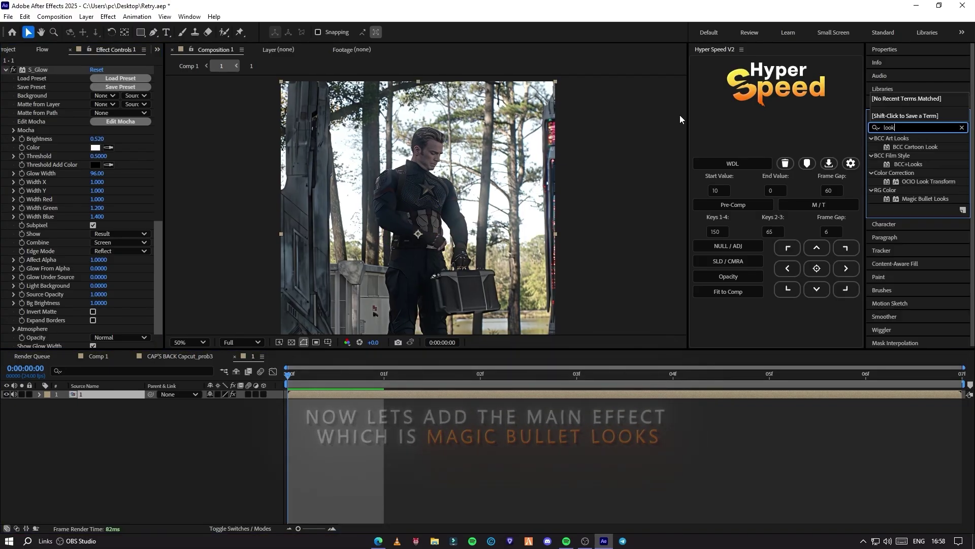
drag(916, 200, 129, 311)
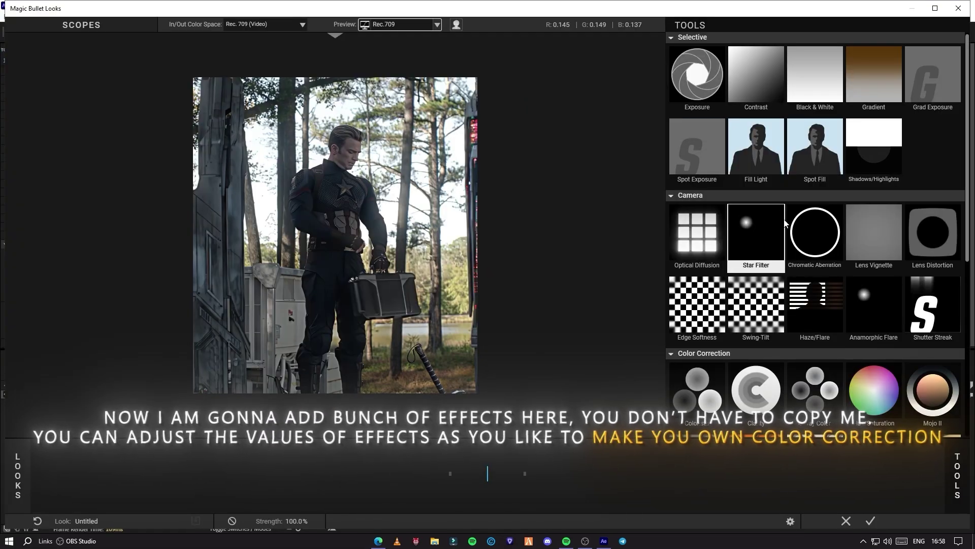
Add an Exposure tool to the look and tone its adjustment down slightly
double_click(697, 77)
click(958, 475)
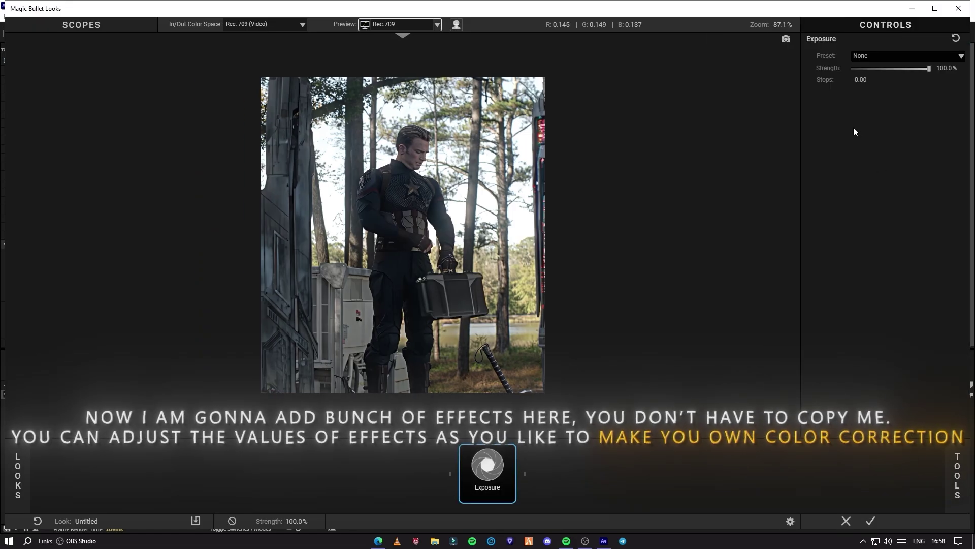
mouse_move(863, 79)
mouse_down()
mouse_move(851, 80)
mouse_move(936, 68)
mouse_move(847, 74)
mouse_up()
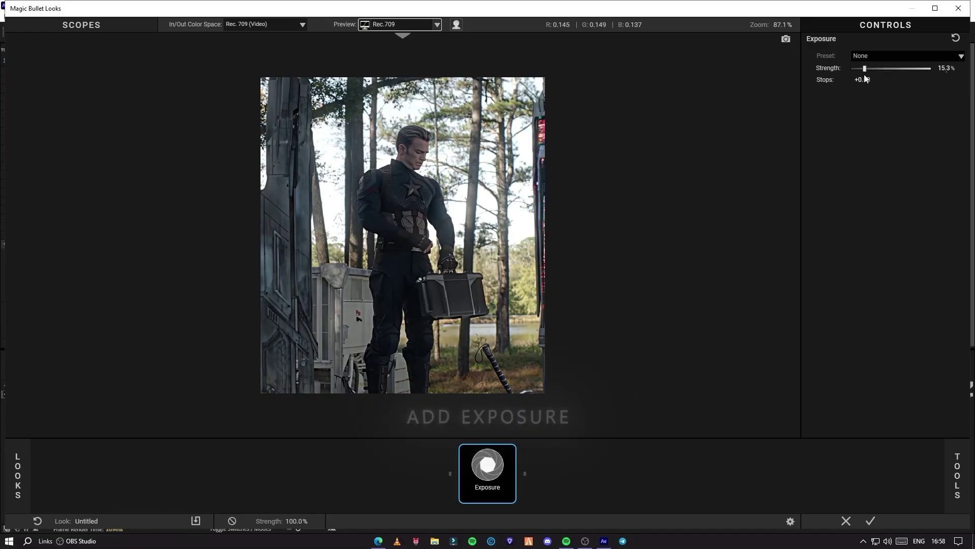
Add a vertical grey Gradient running from the figure's chest down to the image's bottom edge
click(958, 474)
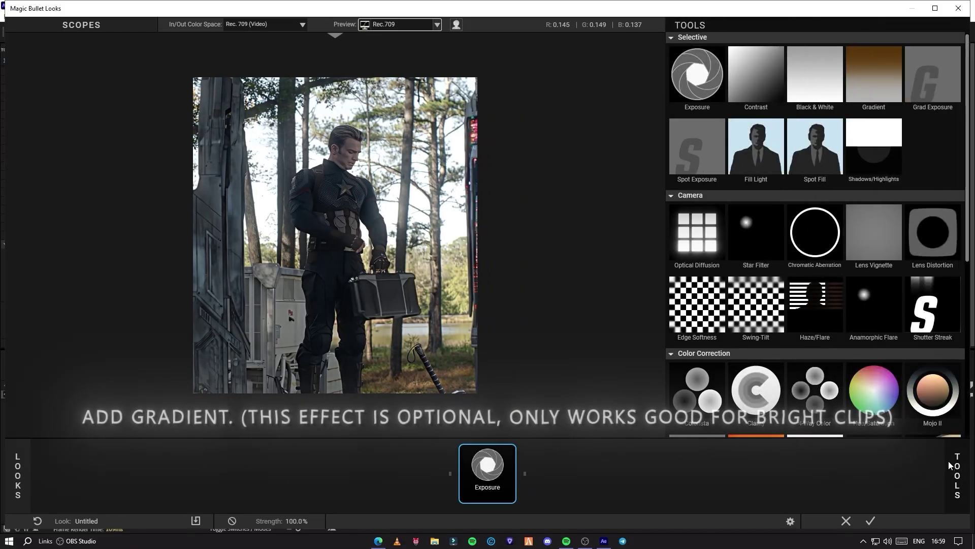
double_click(874, 74)
click(946, 482)
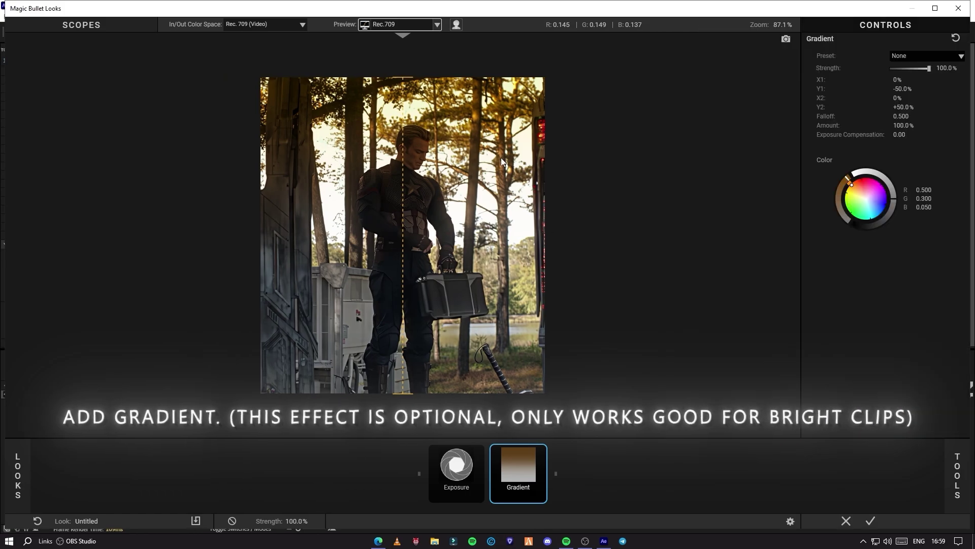
drag(405, 168, 447, 337)
drag(403, 305, 404, 188)
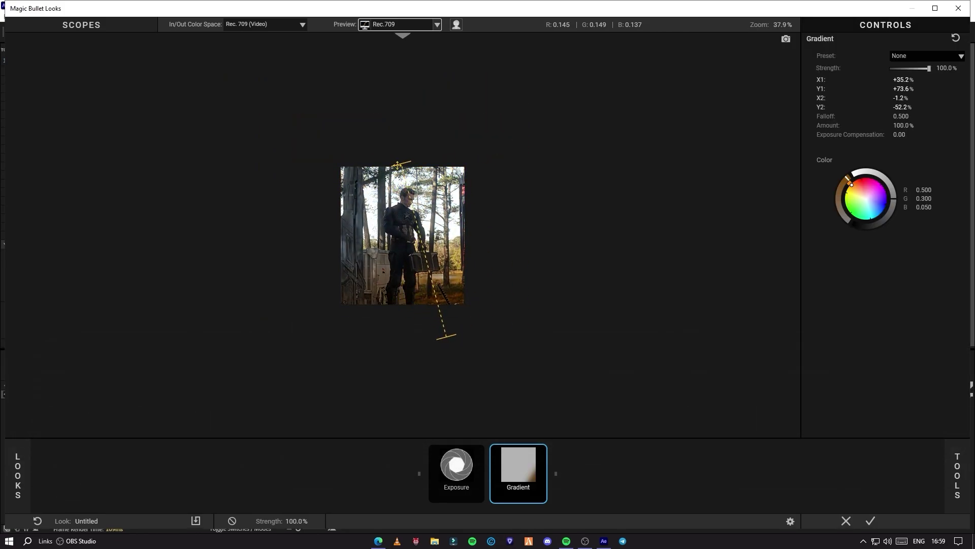
drag(447, 347, 401, 381)
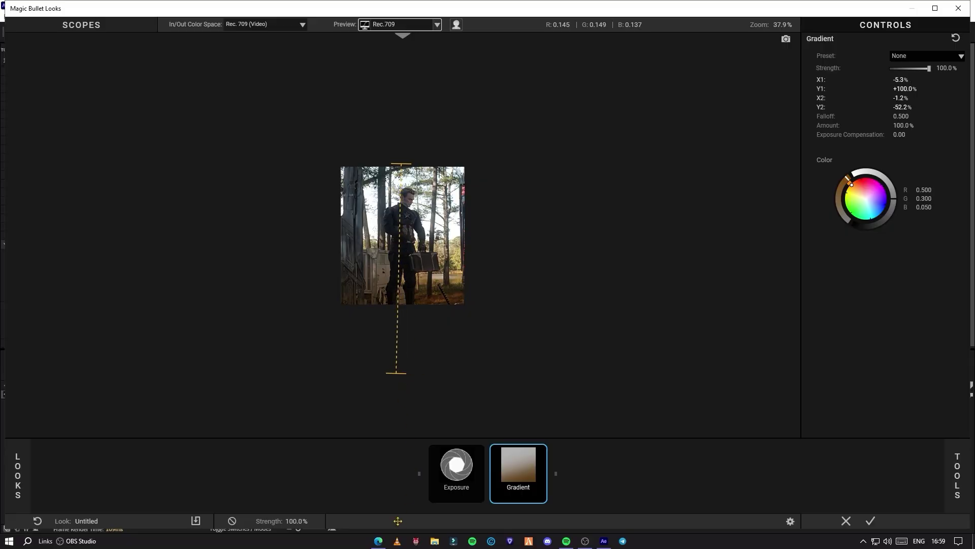
drag(402, 164, 404, 262)
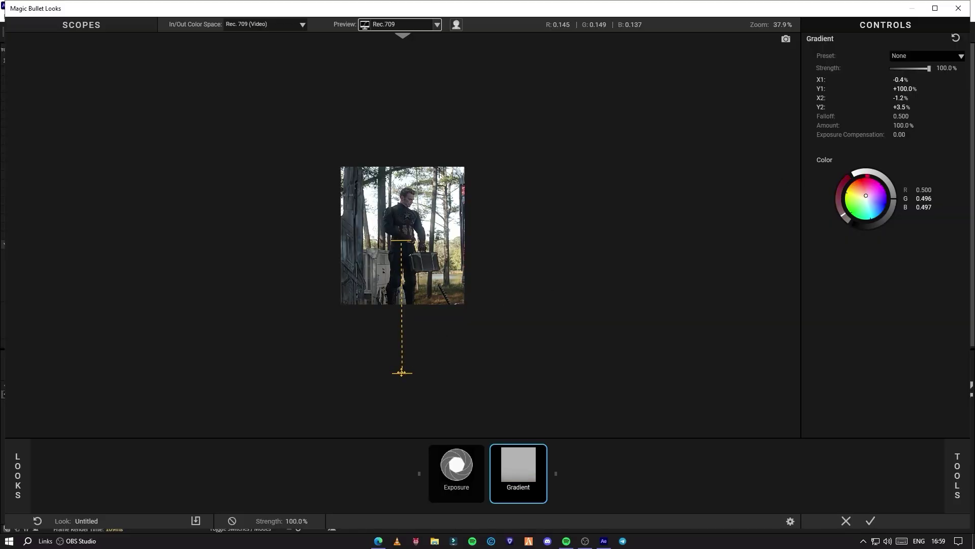
drag(402, 372, 402, 315)
scroll(475, 283, up, 3)
drag(402, 244, 402, 207)
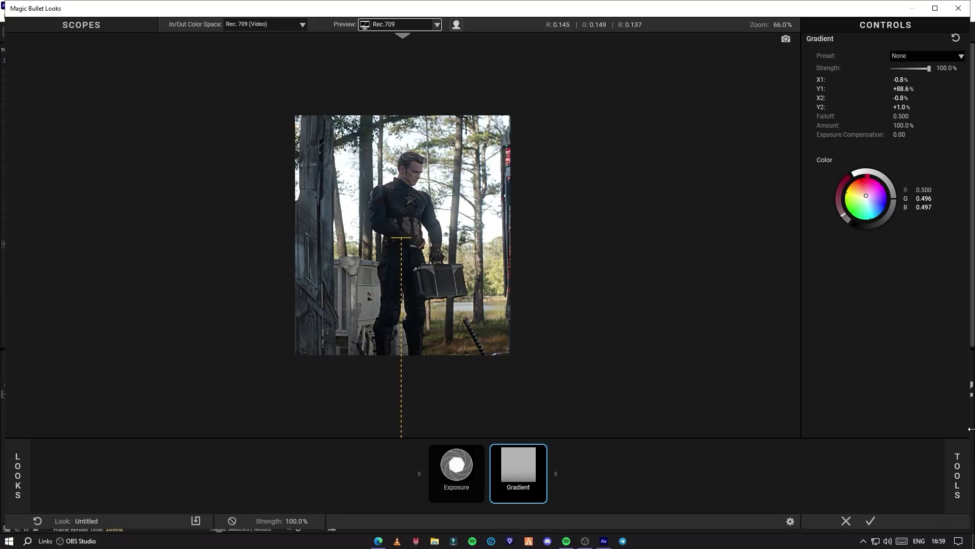
Add a Grad Exposure tool at +1.10 stops and reposition its top and bottom points
click(962, 464)
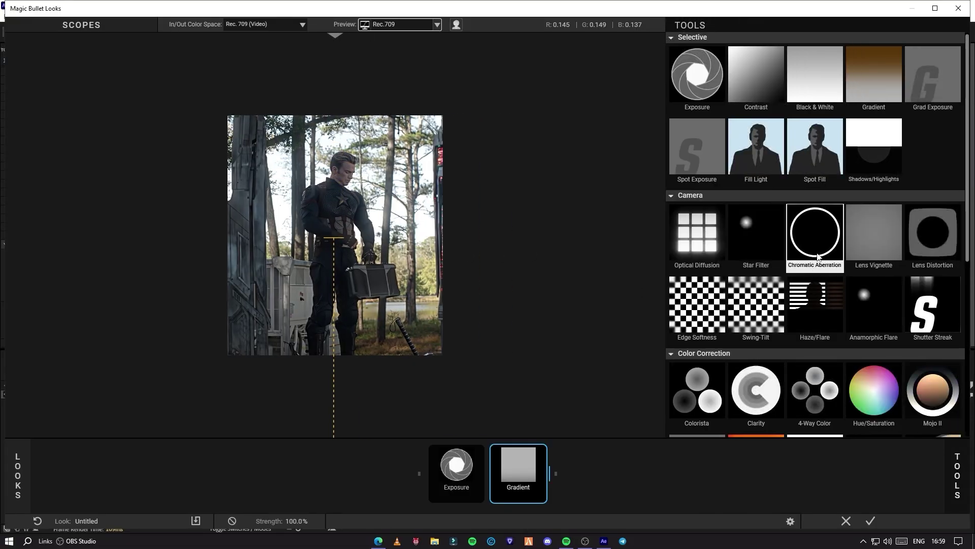
double_click(935, 75)
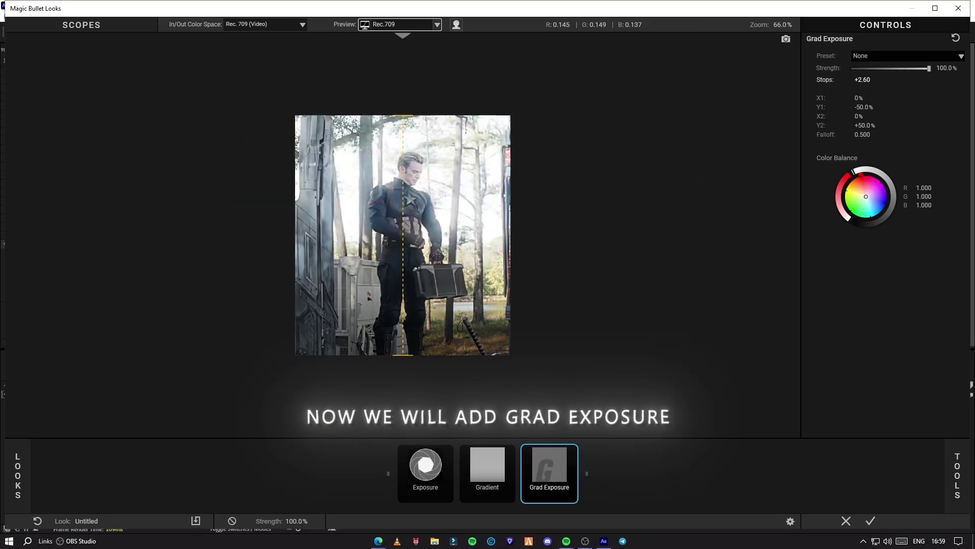
drag(863, 80, 855, 80)
drag(403, 355, 405, 171)
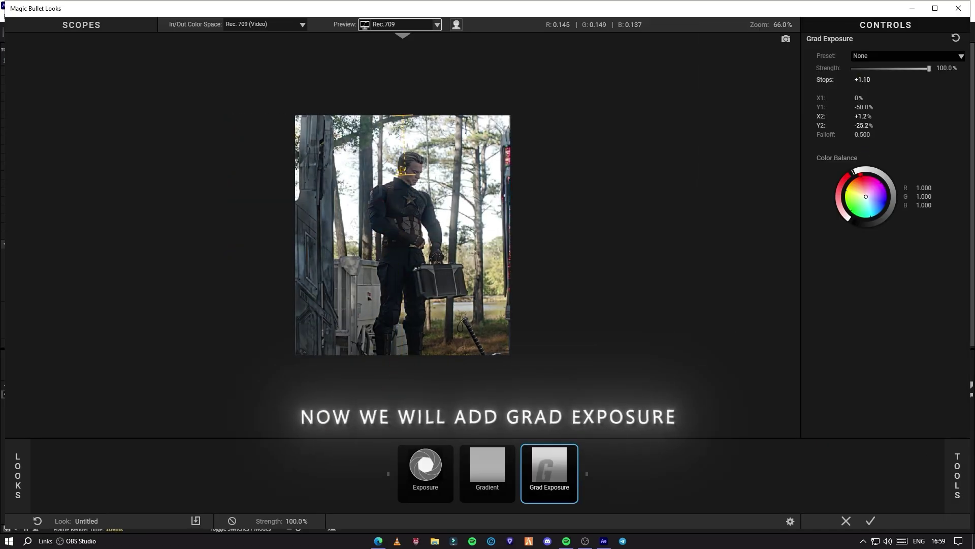
drag(403, 115, 402, 6)
scroll(405, 142, down, 3)
drag(403, 80, 406, 118)
drag(404, 193, 405, 233)
drag(411, 140, 409, 89)
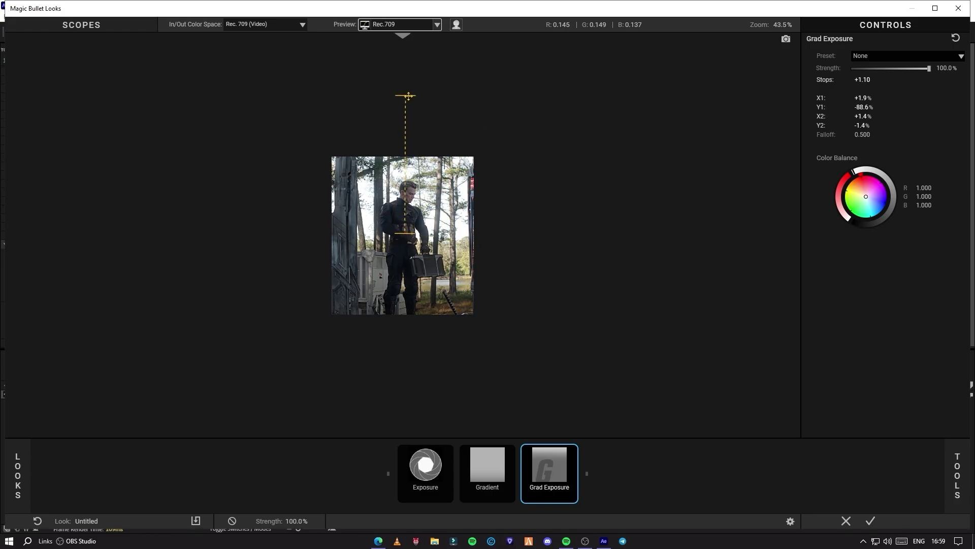
Add Optical Diffusion and lower its Density to about 3.6%
click(964, 445)
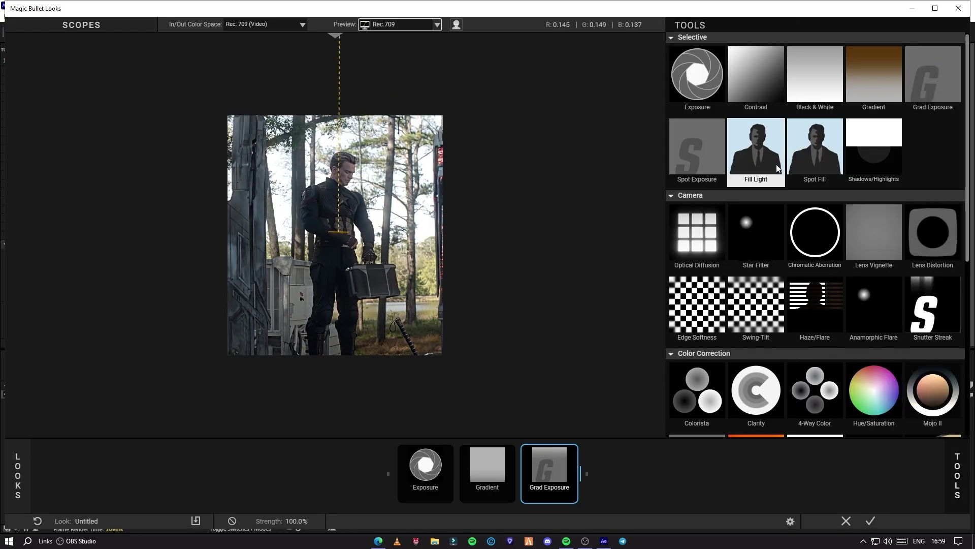
double_click(701, 236)
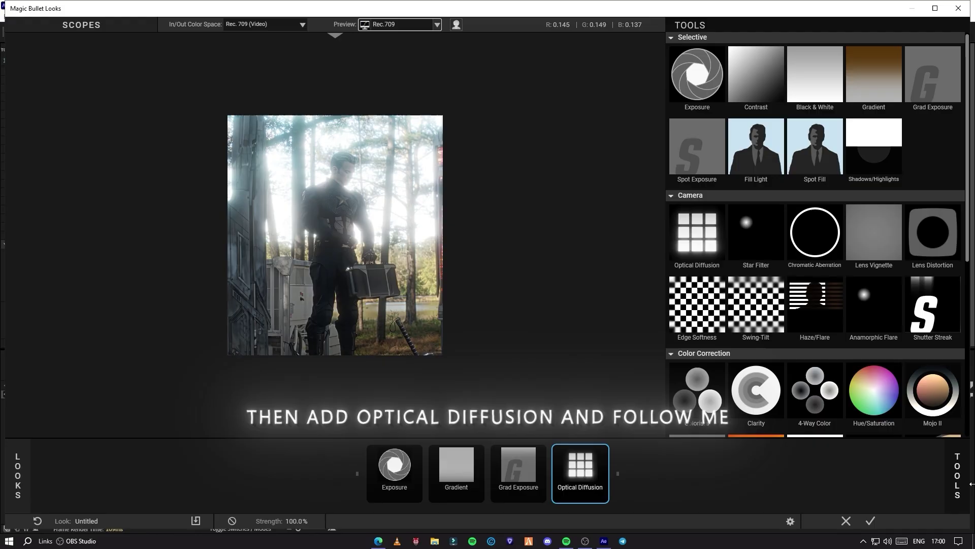
click(964, 482)
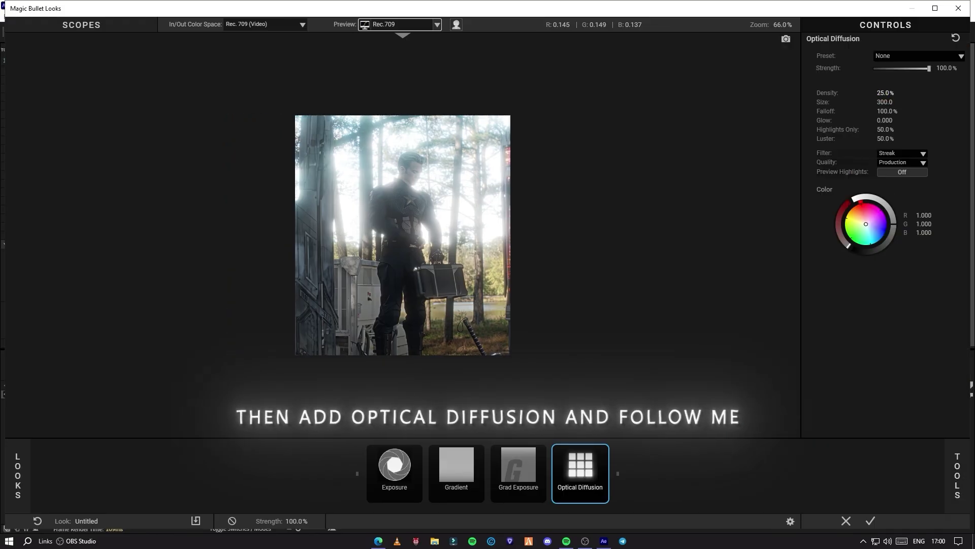
drag(885, 93, 854, 93)
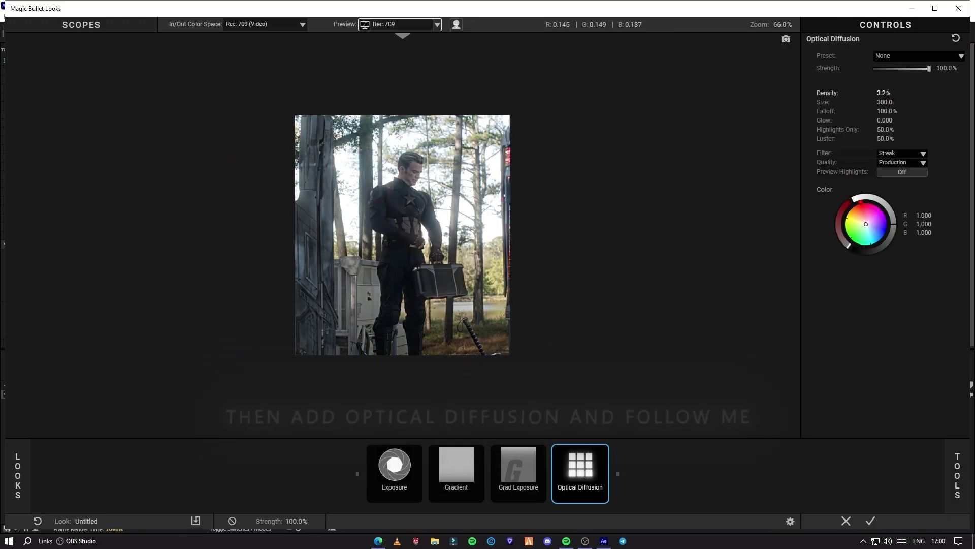
scroll(588, 165, up, 2)
scroll(588, 166, down, 1)
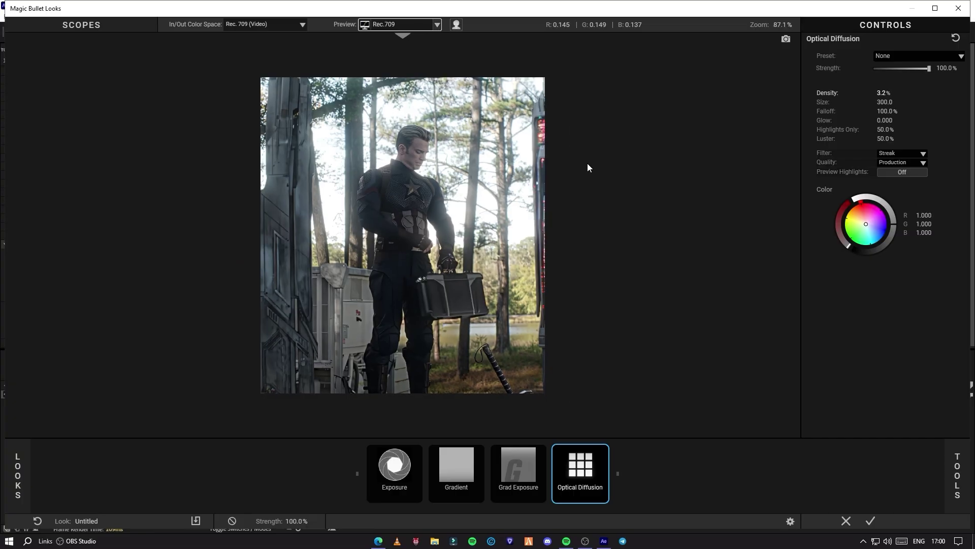
scroll(589, 167, down, 1)
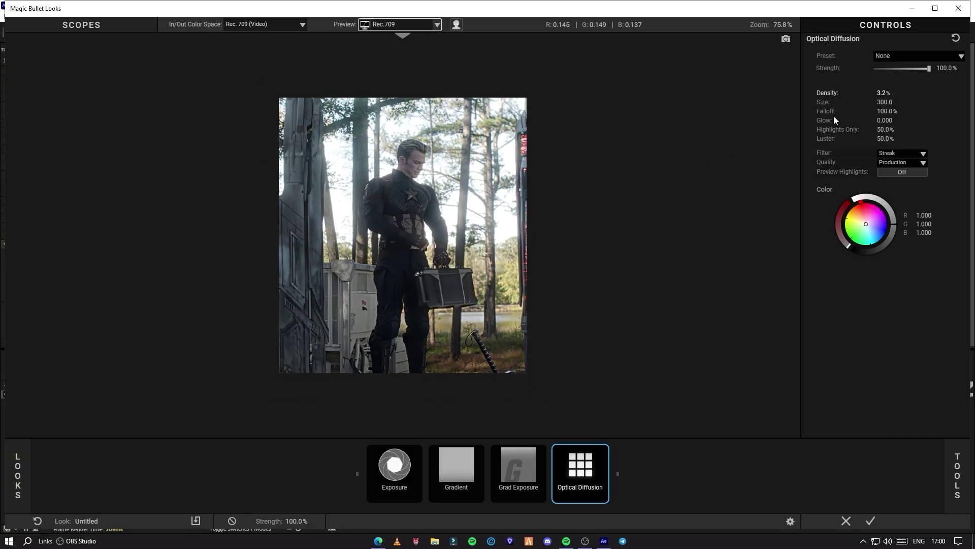
drag(883, 93, 884, 93)
Add a Lens Vignette to the look with default settings
mouse_move(958, 474)
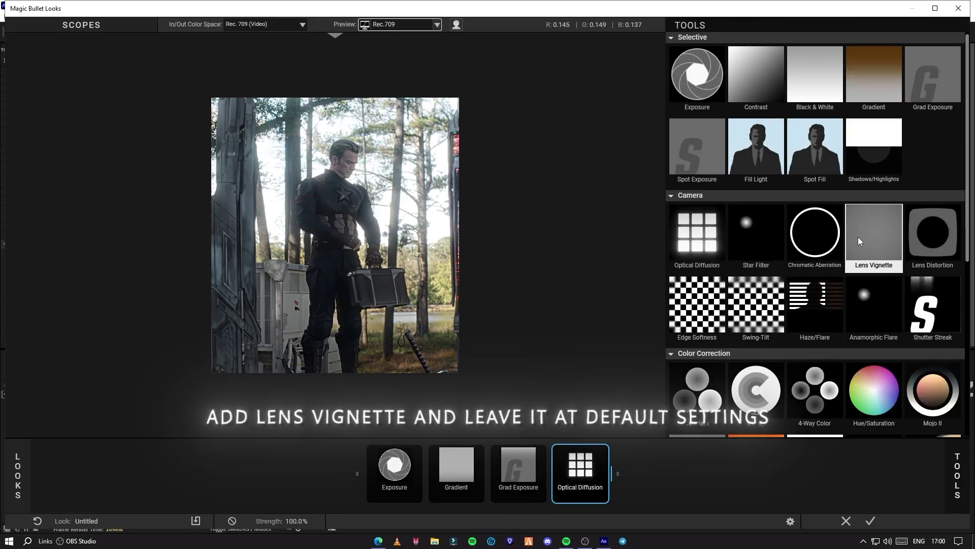
double_click(873, 231)
scroll(812, 335, down, 1)
scroll(812, 337, down, 1)
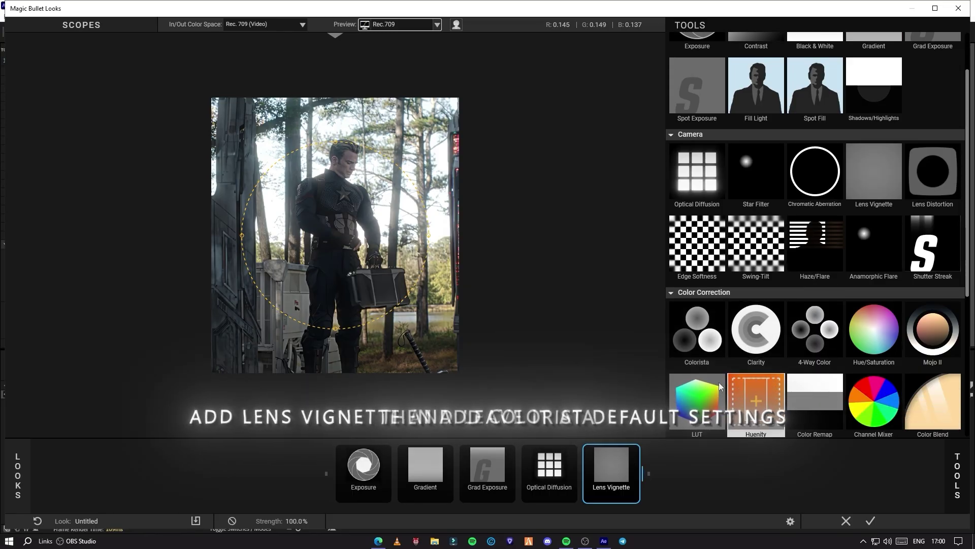
Add Colorista with Temperature -7.78, Exposure -0.18, Contrast +0.09 and Saturation 128.9%
double_click(716, 339)
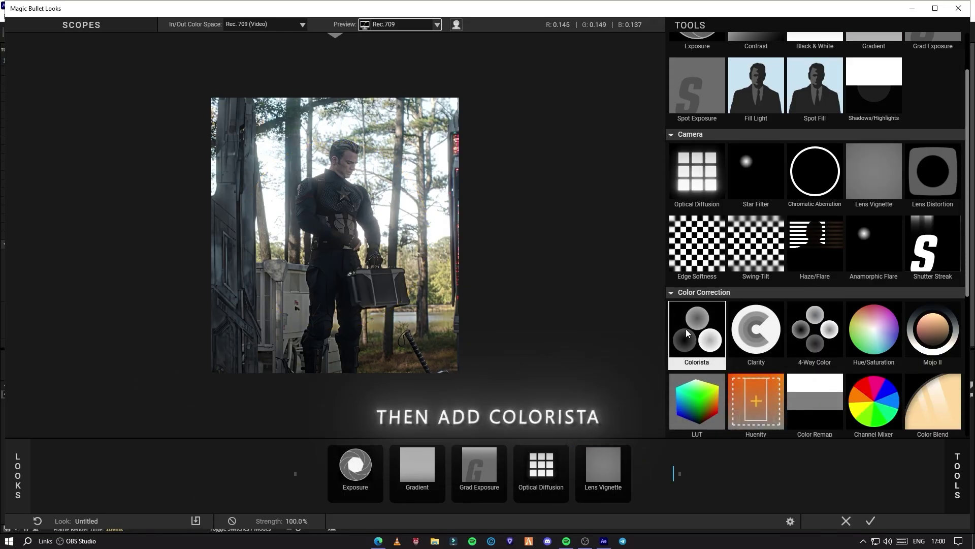
click(957, 475)
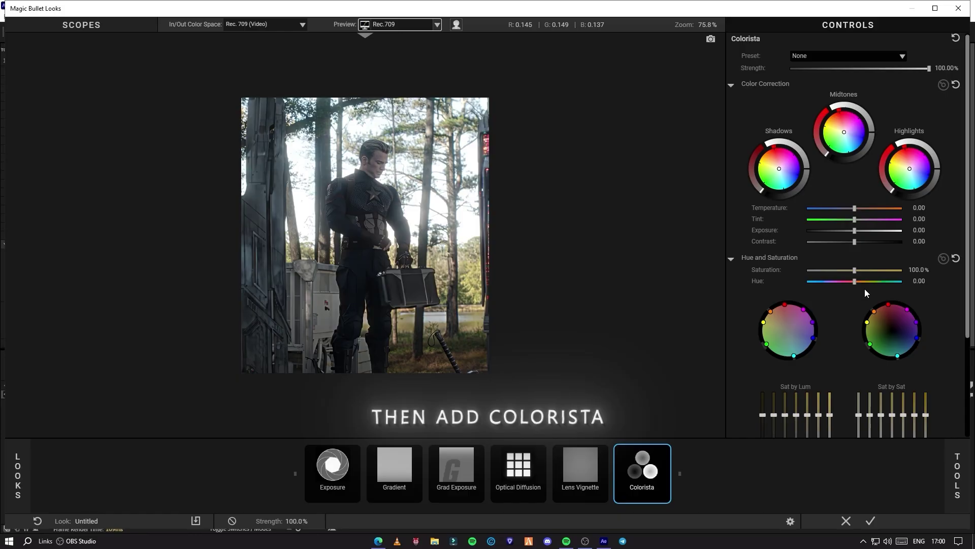
drag(854, 209, 851, 209)
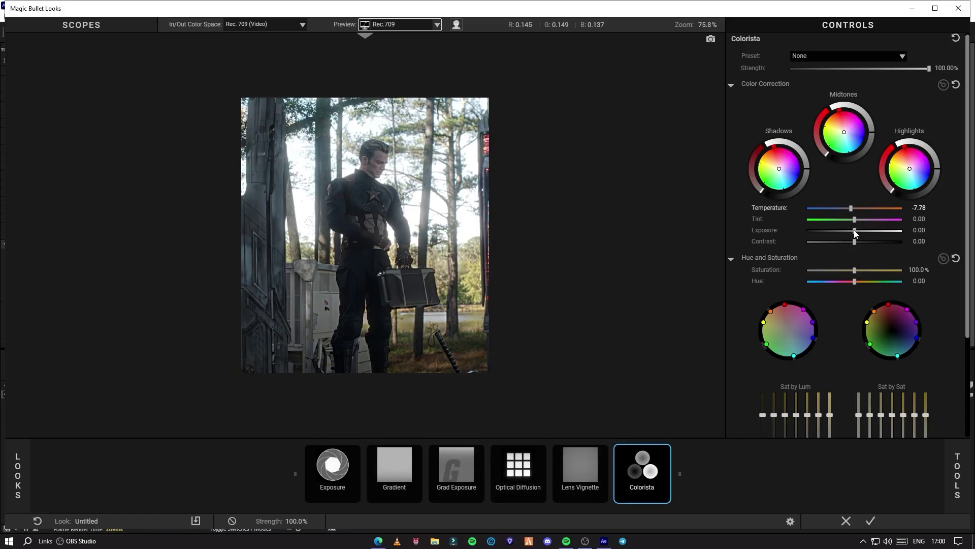
drag(854, 232, 866, 271)
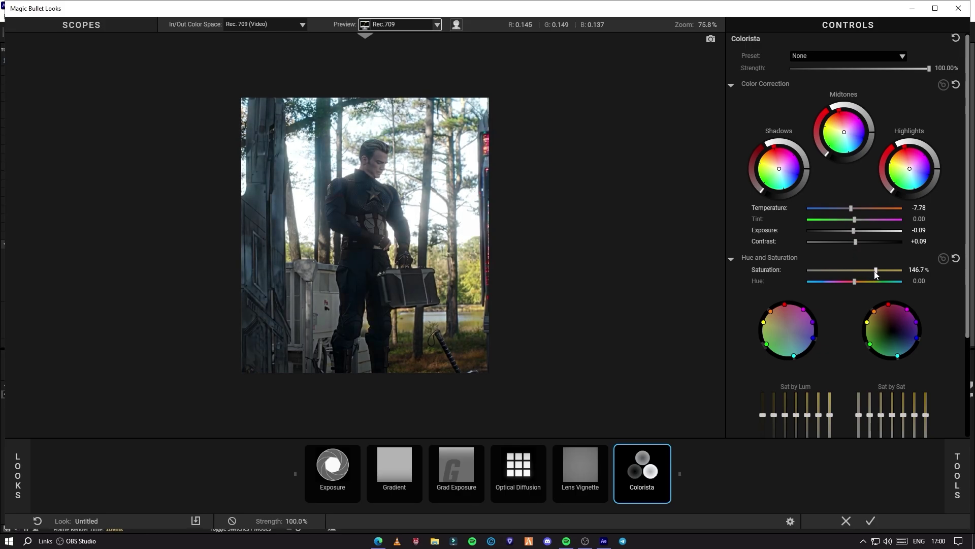
scroll(543, 249, up, 2)
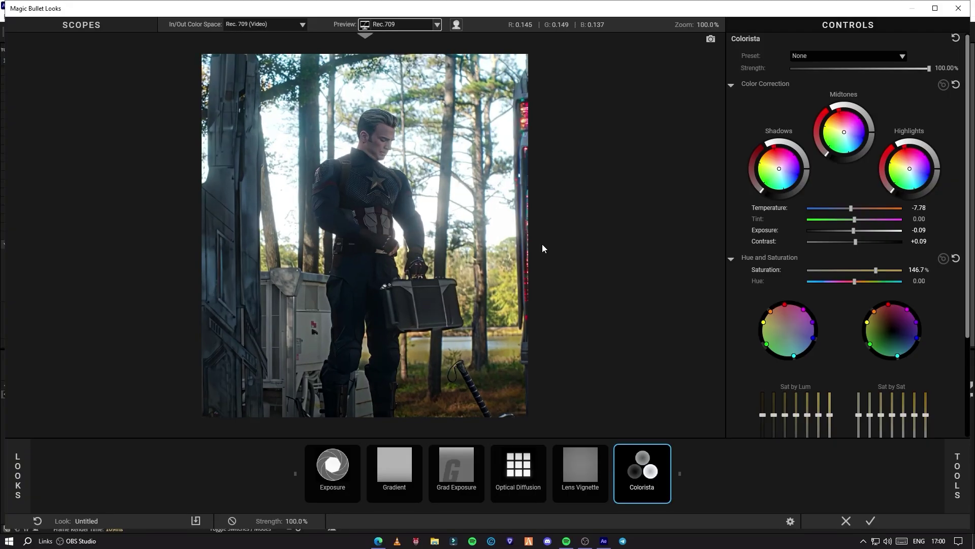
scroll(543, 248, down, 1)
drag(876, 270, 869, 270)
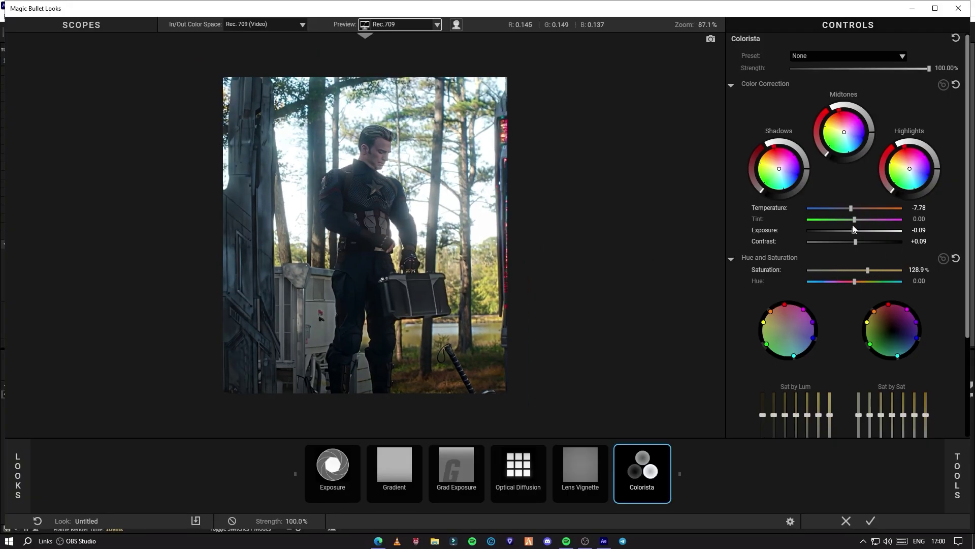
drag(854, 231, 851, 231)
Add a point on Colorista's RGB Tone Curve and lift it into a gentle S-curve
scroll(849, 309, down, 2)
scroll(849, 309, down, 1)
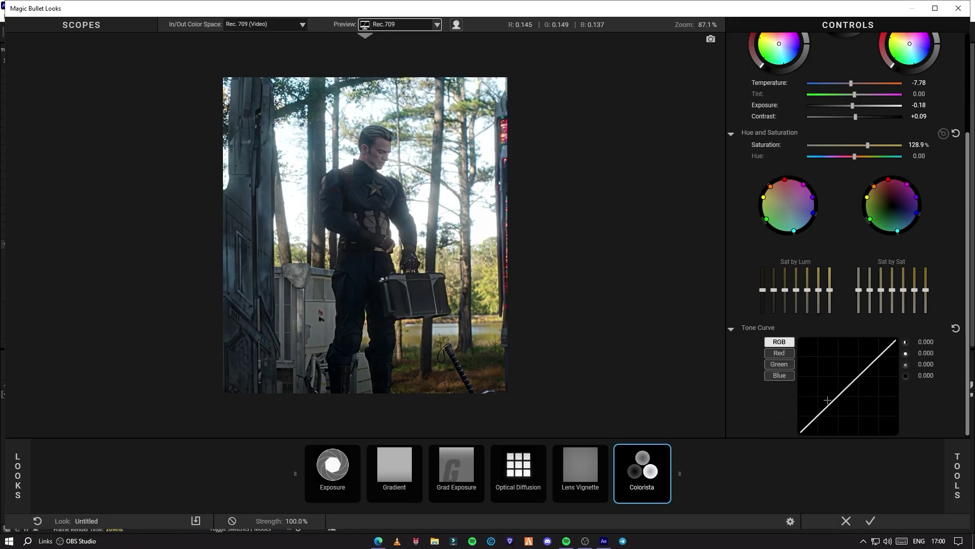
click(831, 403)
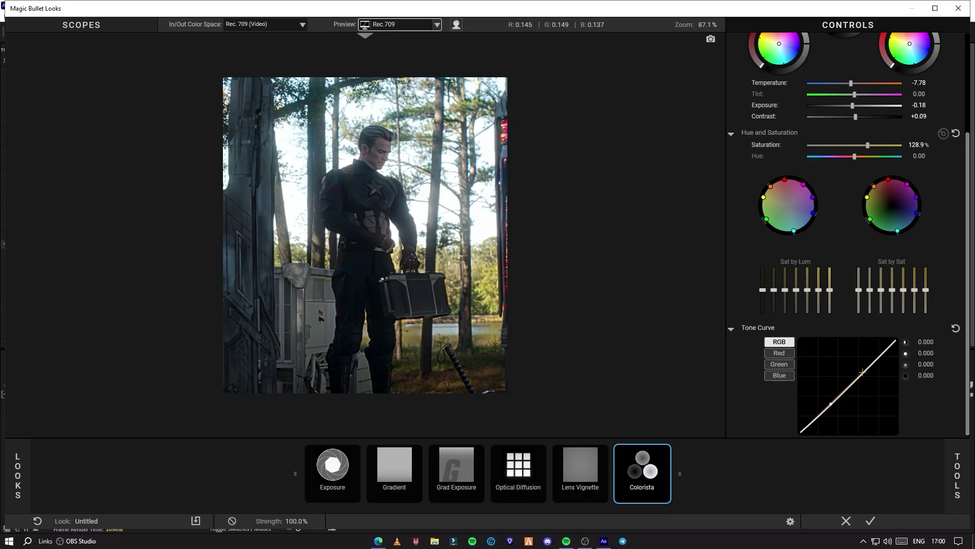
drag(863, 372, 862, 369)
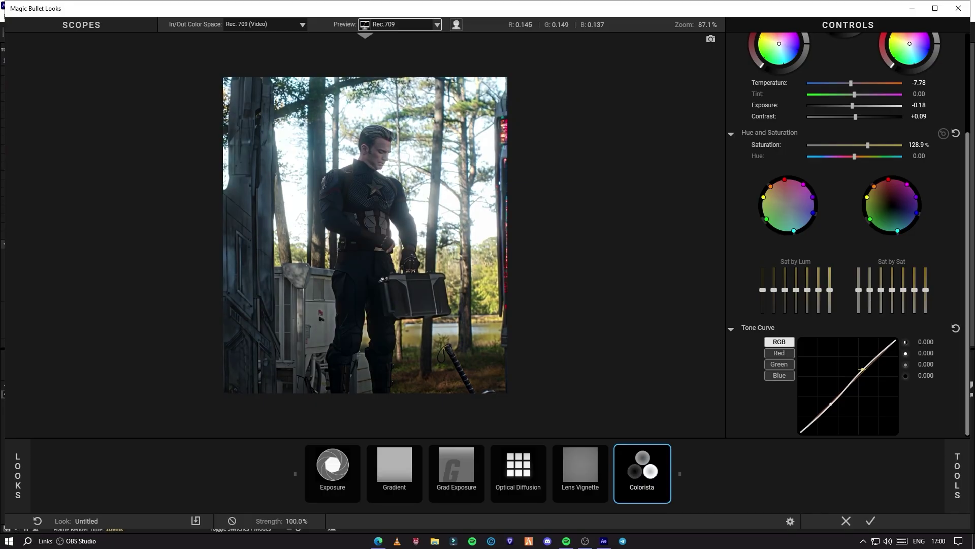
scroll(612, 306, down, 1)
scroll(613, 305, up, 1)
Add 4-Way Color, tint the midtones slightly toward cyan, and set Exposure to +0.10
click(960, 457)
scroll(827, 401, down, 3)
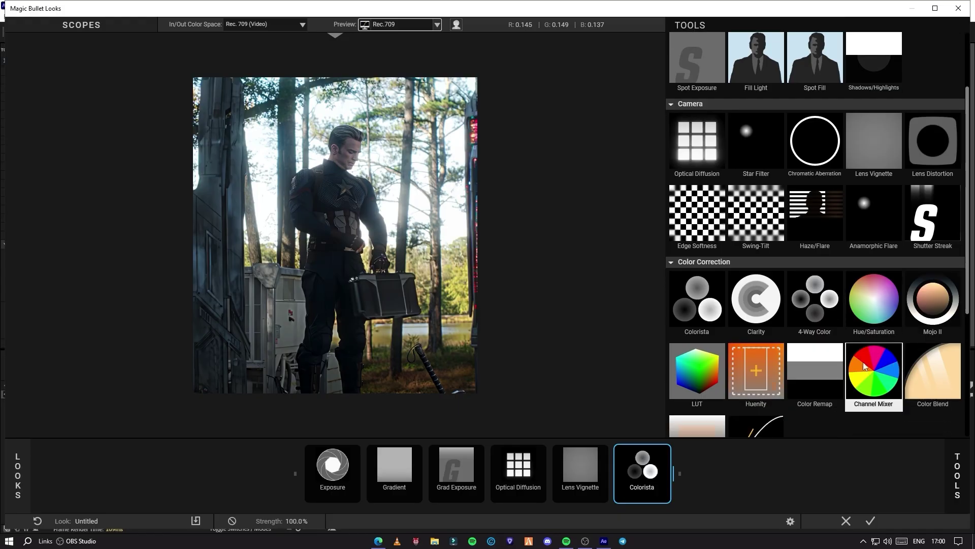
scroll(827, 398, down, 1)
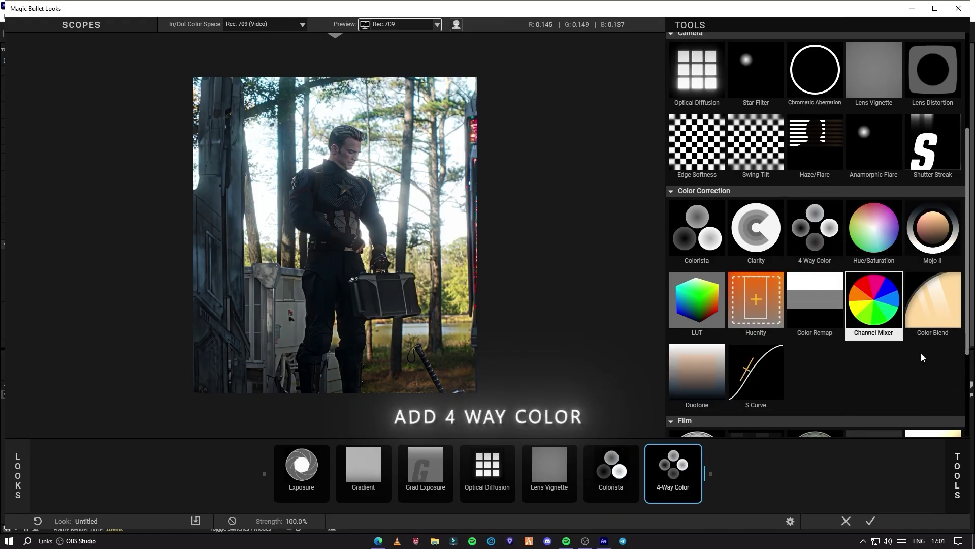
click(957, 475)
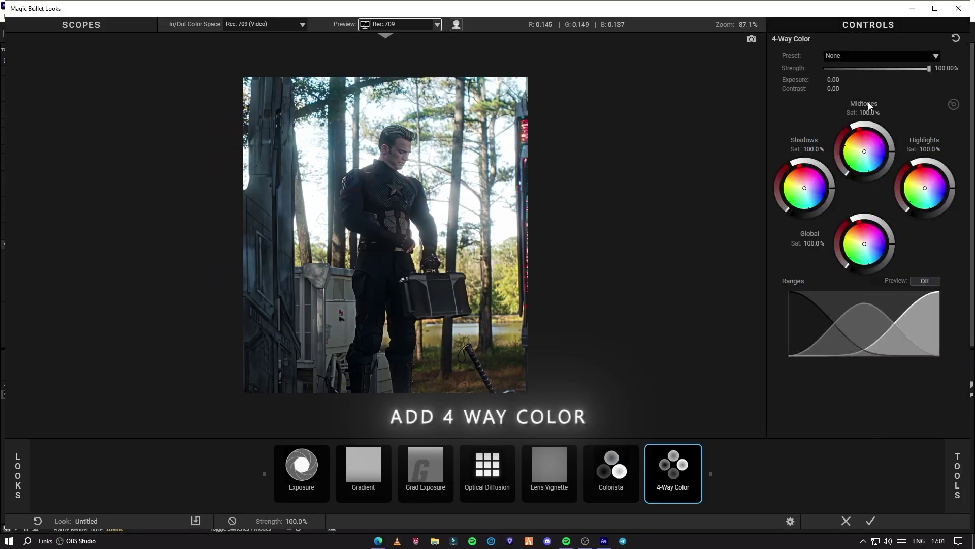
drag(864, 151, 863, 153)
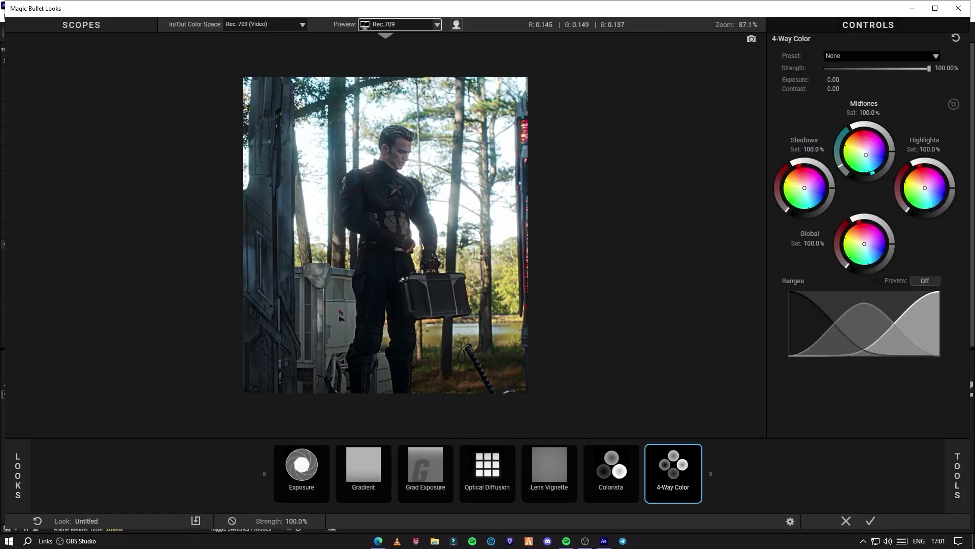
drag(866, 155, 866, 154)
mouse_move(832, 79)
mouse_down()
mouse_move(809, 79)
mouse_move(841, 79)
mouse_up()
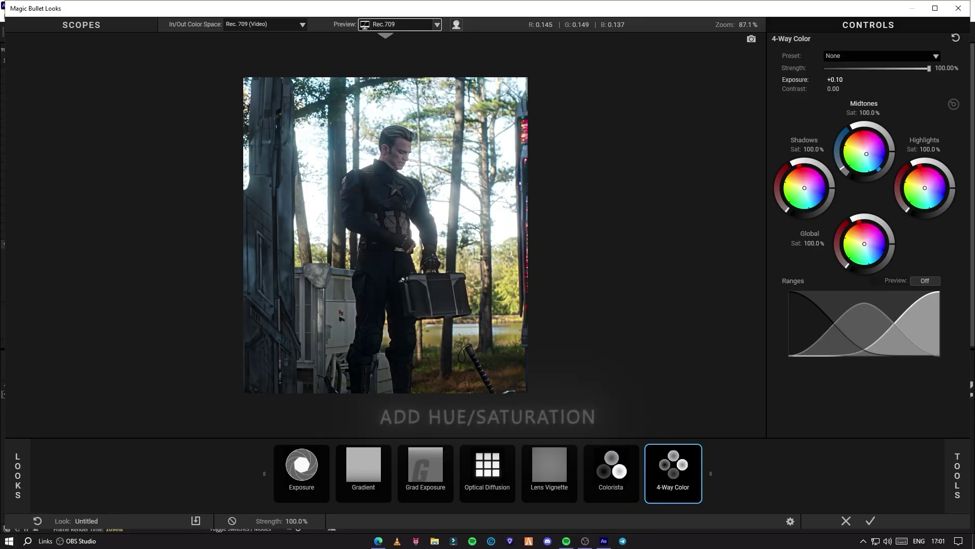
mouse_move(952, 492)
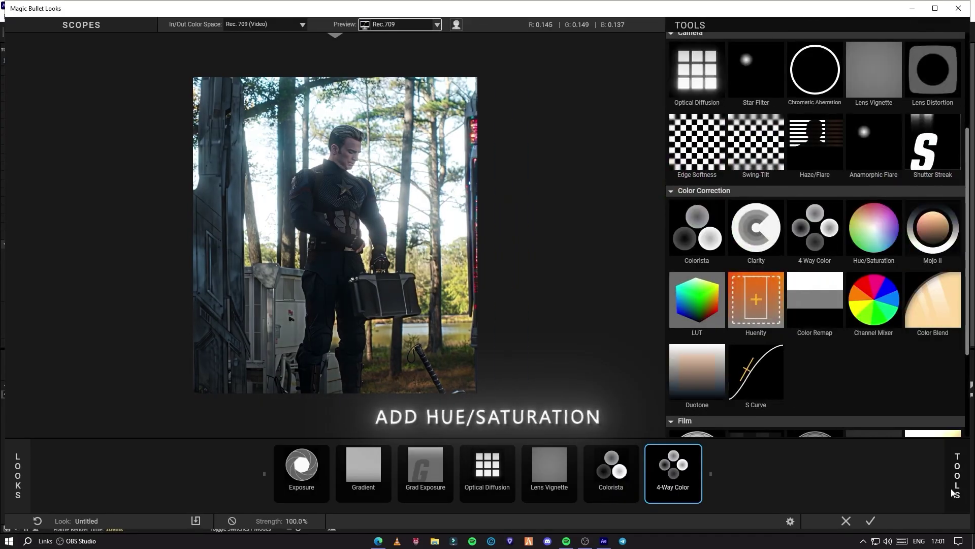
Add Hue/Saturation with Saturation 168%, Strength 19.3% and a near-neutral component balance
double_click(886, 233)
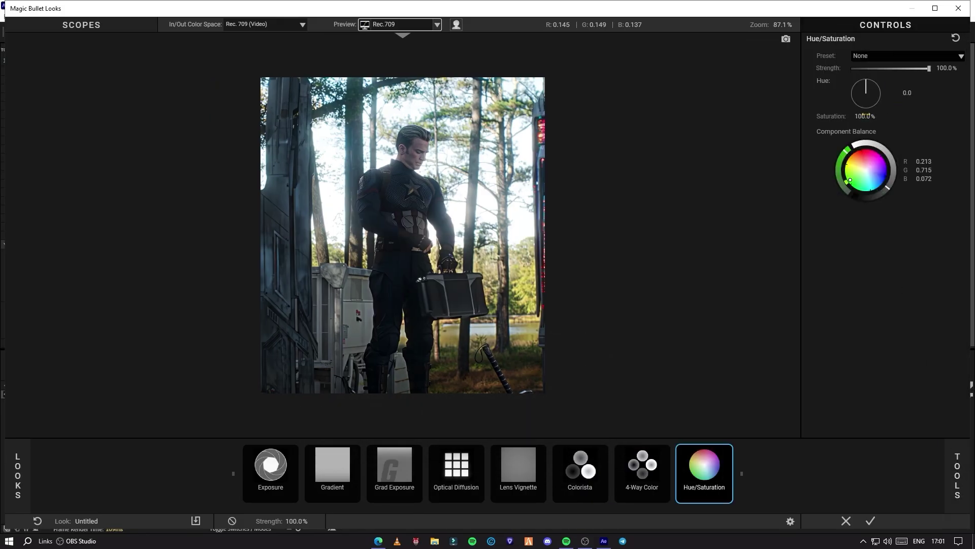
drag(864, 116, 891, 116)
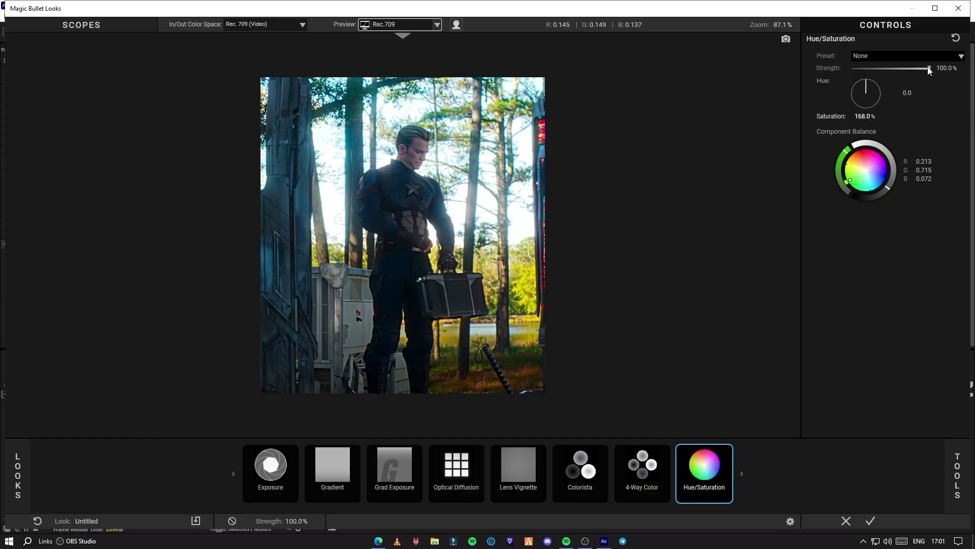
drag(929, 68, 890, 69)
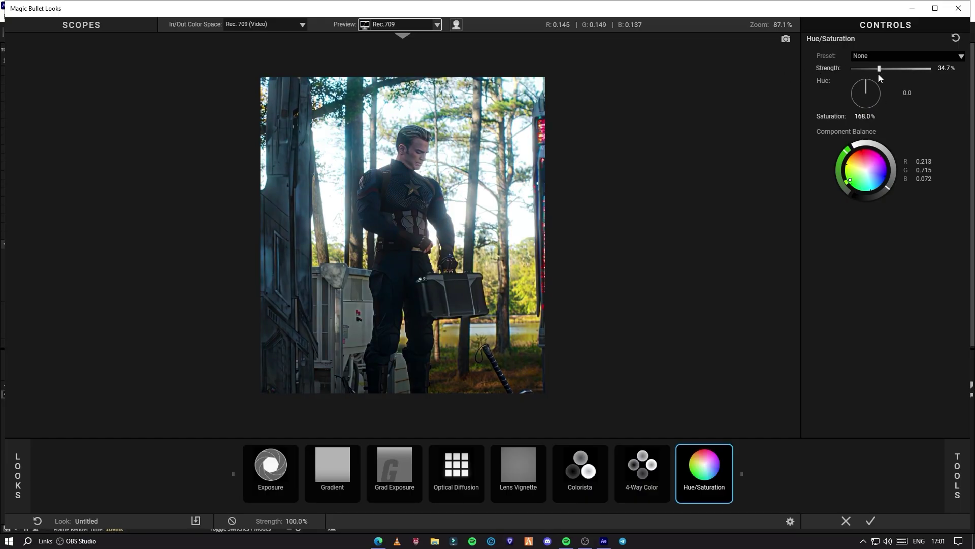
drag(871, 74, 867, 74)
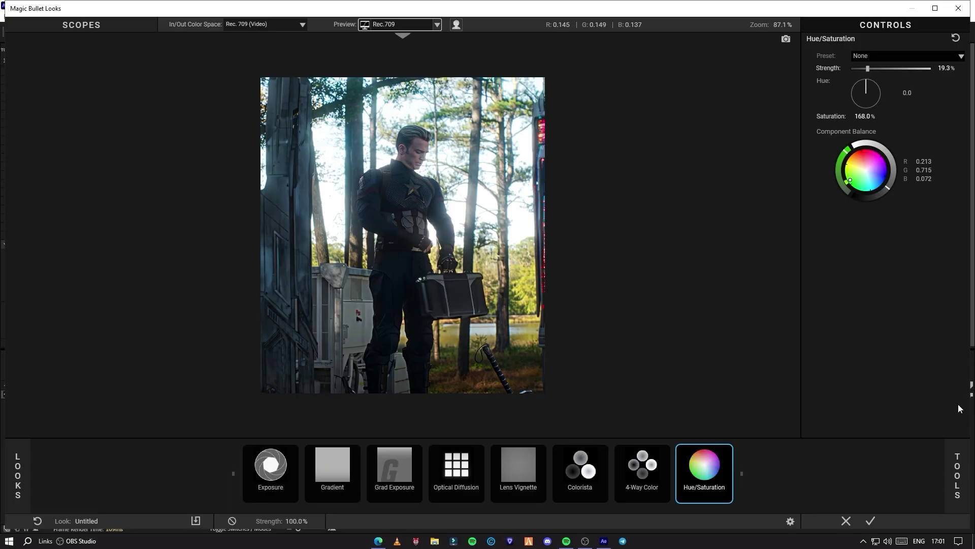
drag(850, 179, 859, 176)
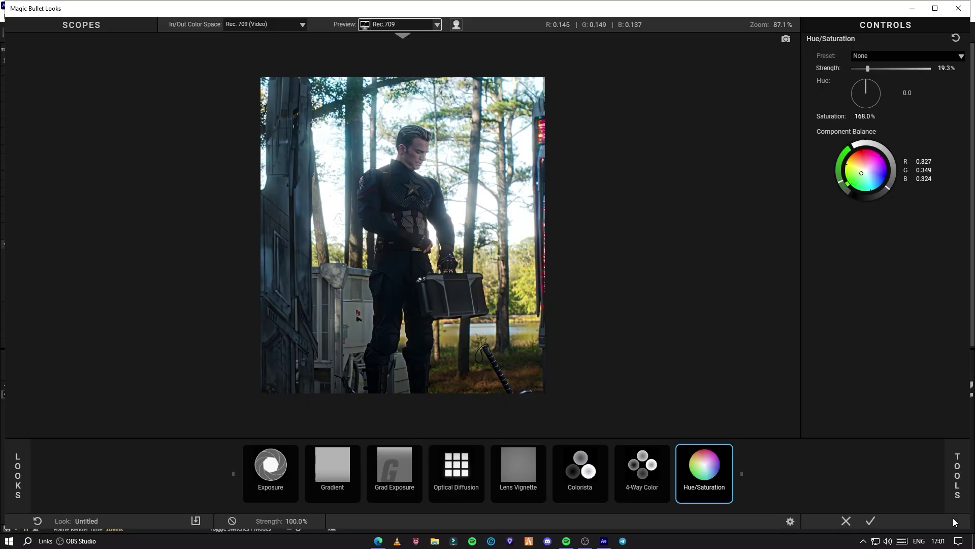
click(957, 485)
scroll(855, 359, down, 3)
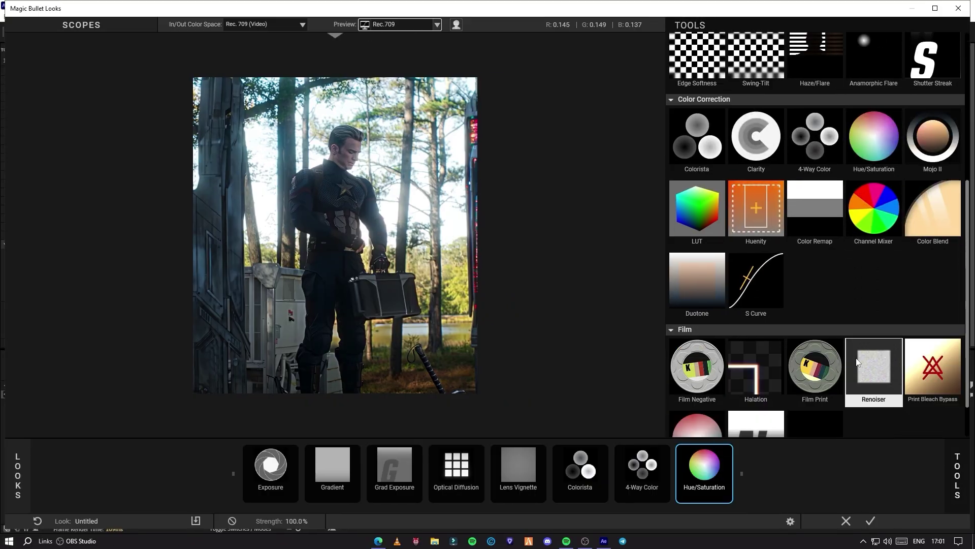
Add 2-Strip Process to the look with Green Sensitivity 100% and Strength lowered to 17.6%
double_click(697, 391)
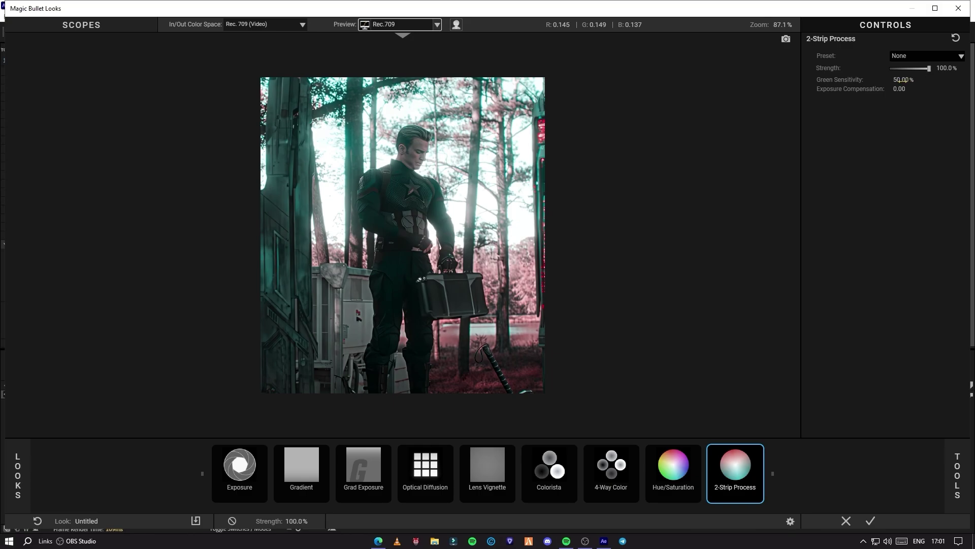
drag(902, 80, 809, 74)
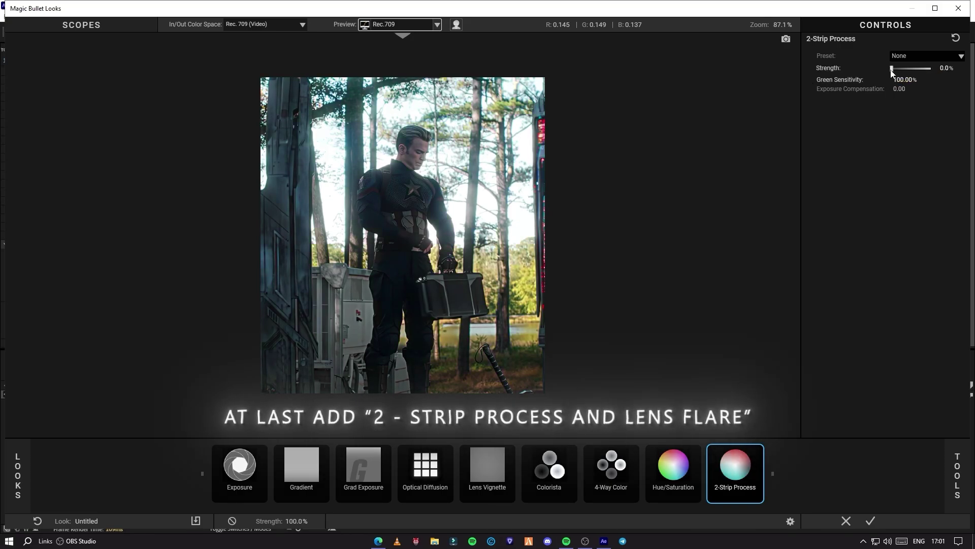
drag(892, 72, 898, 77)
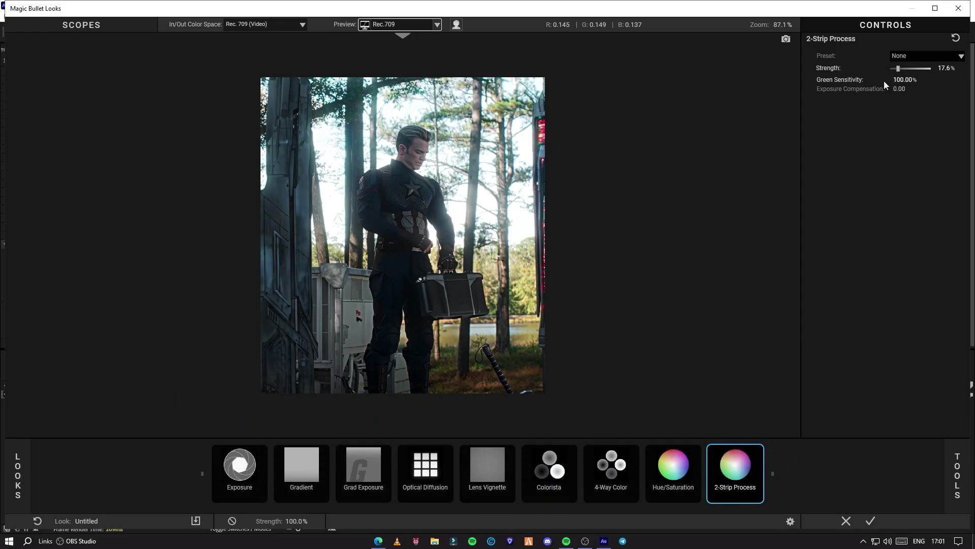
scroll(559, 233, down, 1)
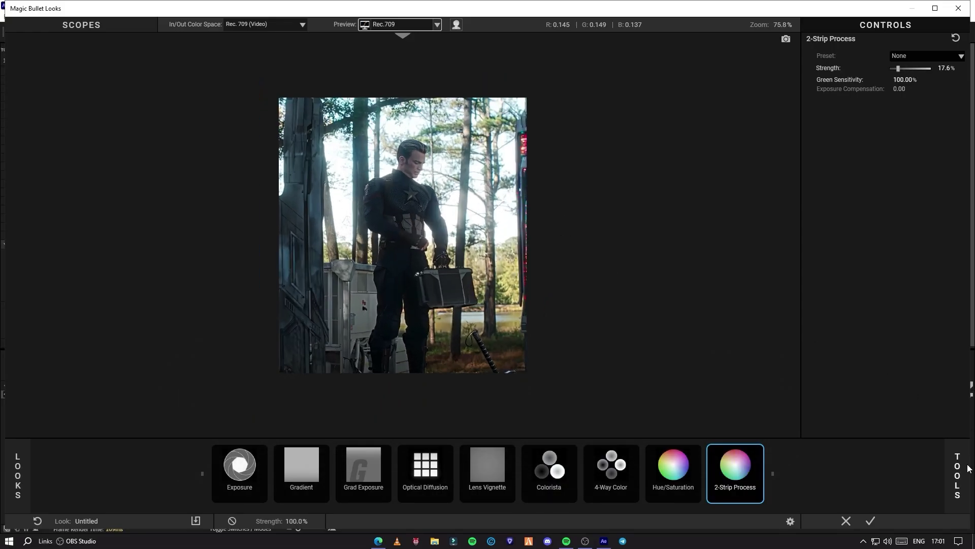
mouse_move(967, 459)
scroll(913, 402, up, 3)
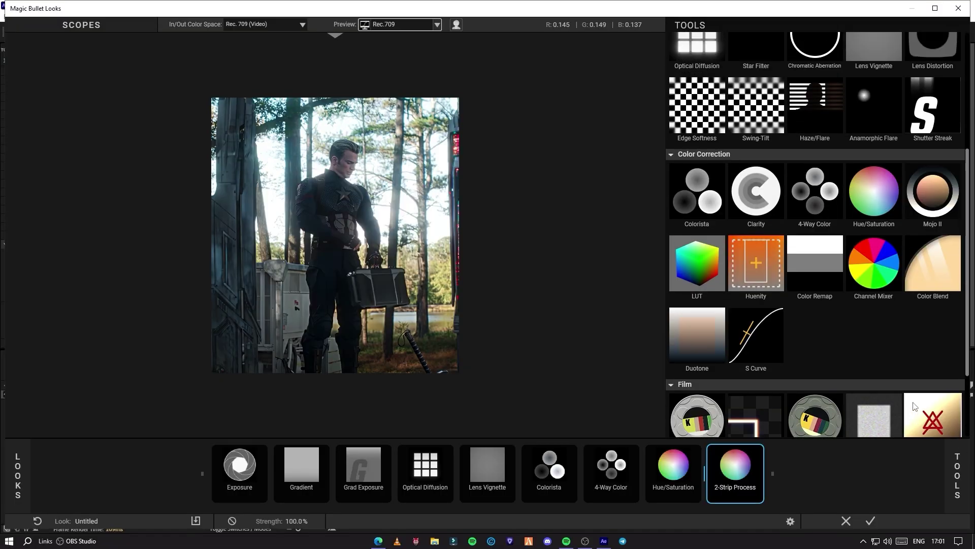
Add Haze/Flare at the end of the chain, cut its Spillage and turn Reflection off
double_click(828, 115)
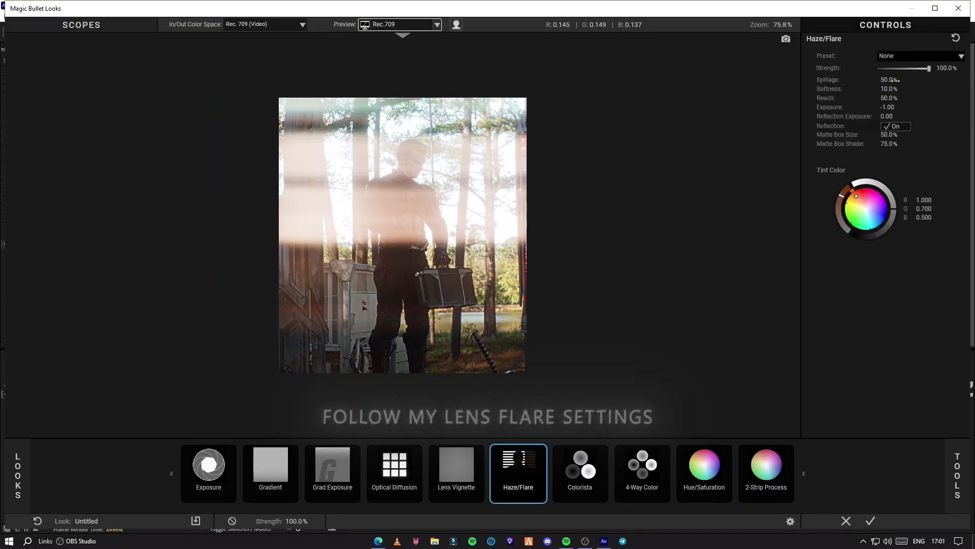
drag(518, 470, 766, 472)
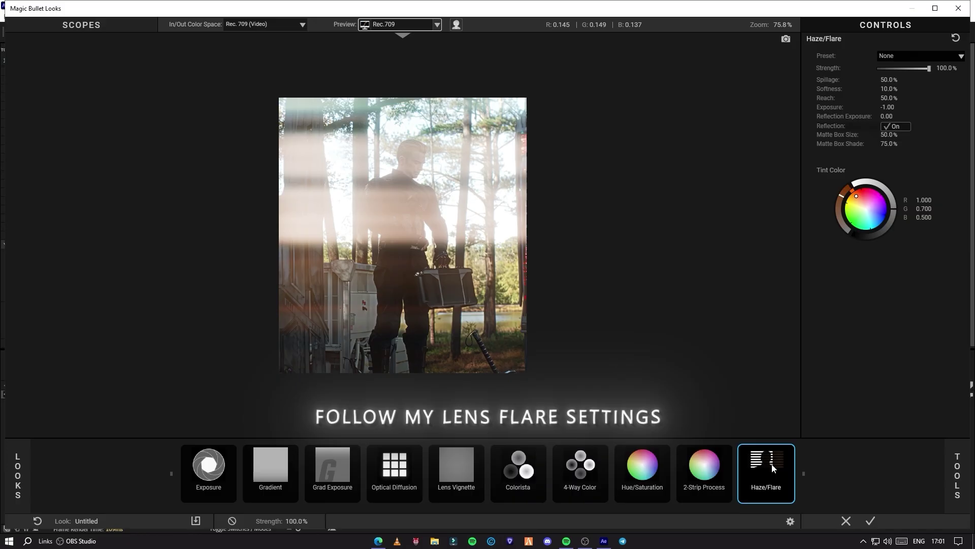
mouse_move(888, 80)
mouse_down()
mouse_move(863, 80)
mouse_move(918, 88)
mouse_up()
click(896, 127)
Set reflection exposure -10.00, matte box size and shade 0, haze exposure about -1.70, Spillage 1.2%
scroll(566, 202, up, 3)
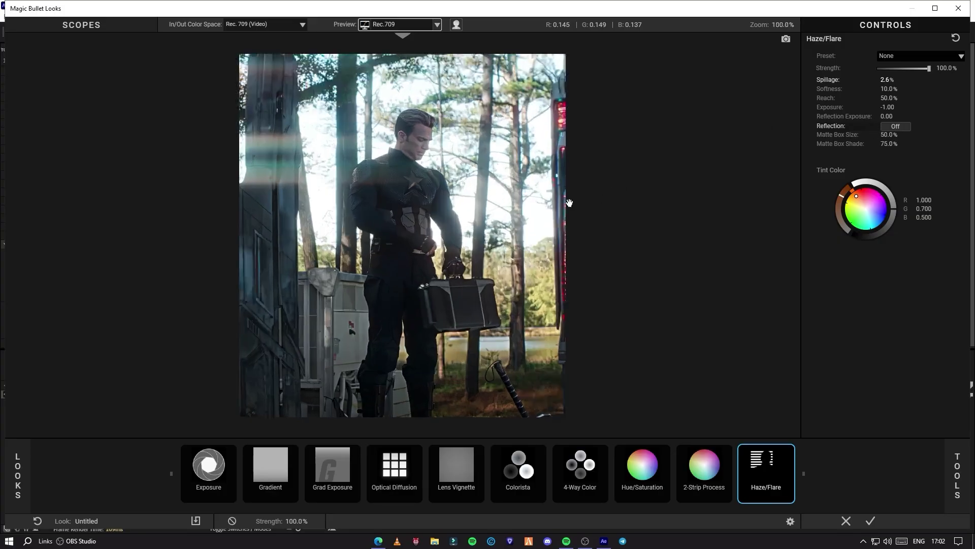
scroll(570, 203, down, 2)
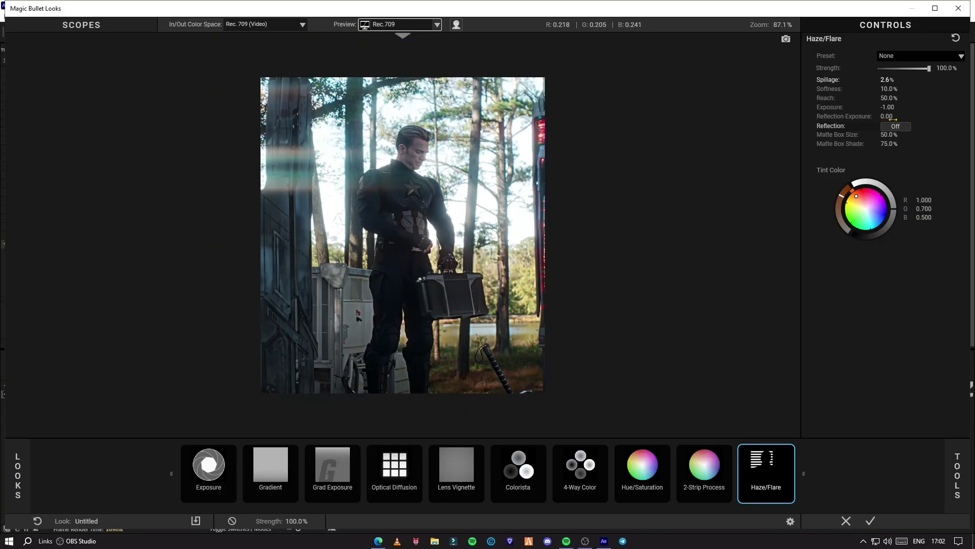
drag(887, 116, 864, 117)
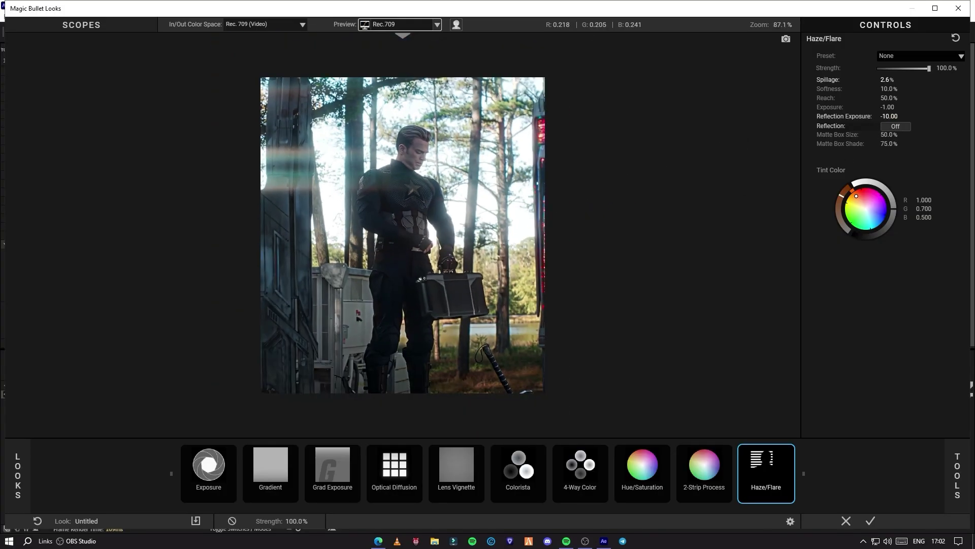
drag(932, 137, 863, 144)
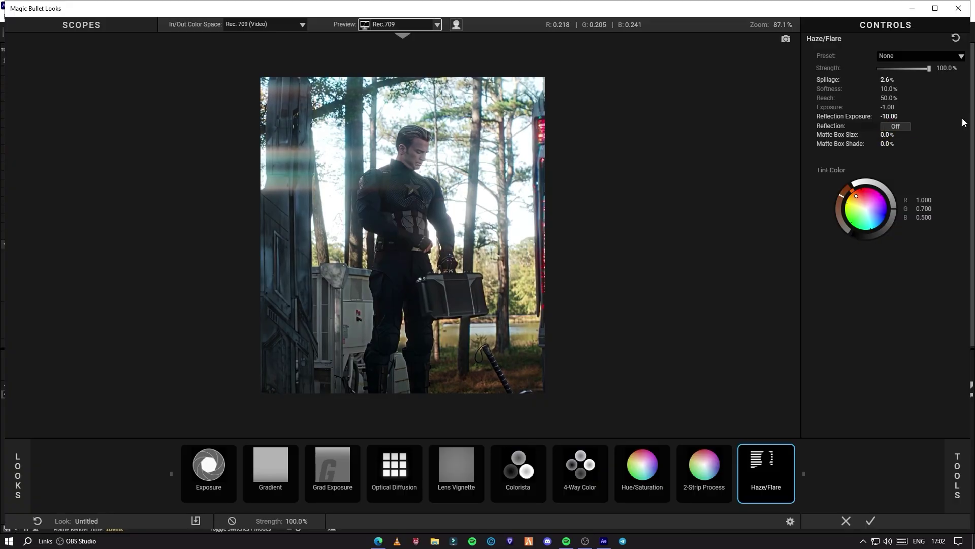
drag(887, 106, 866, 89)
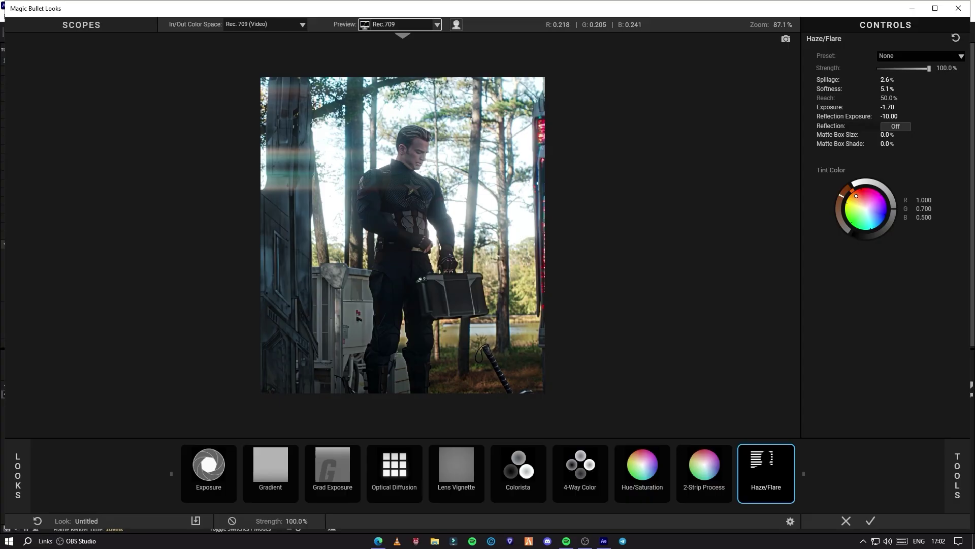
drag(887, 80, 874, 80)
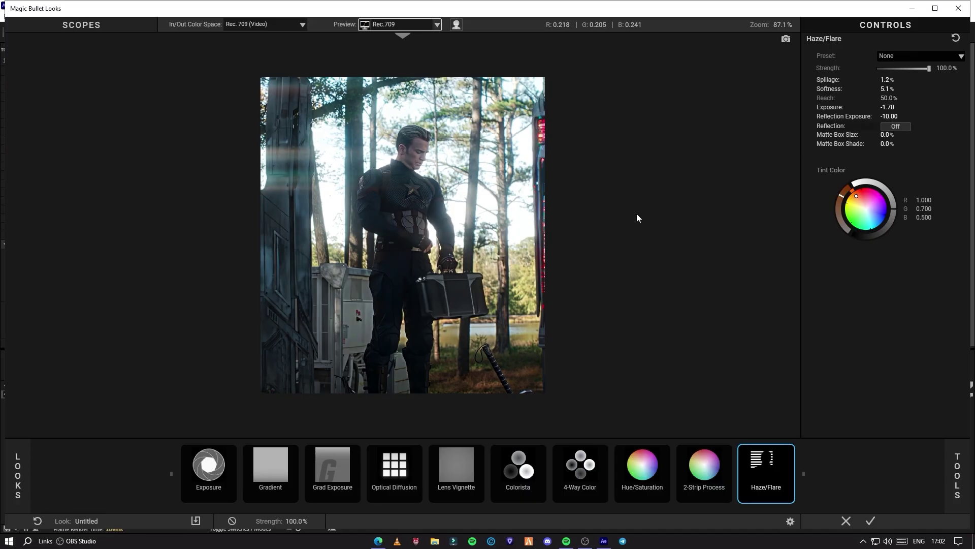
scroll(636, 213, down, 4)
scroll(638, 212, up, 3)
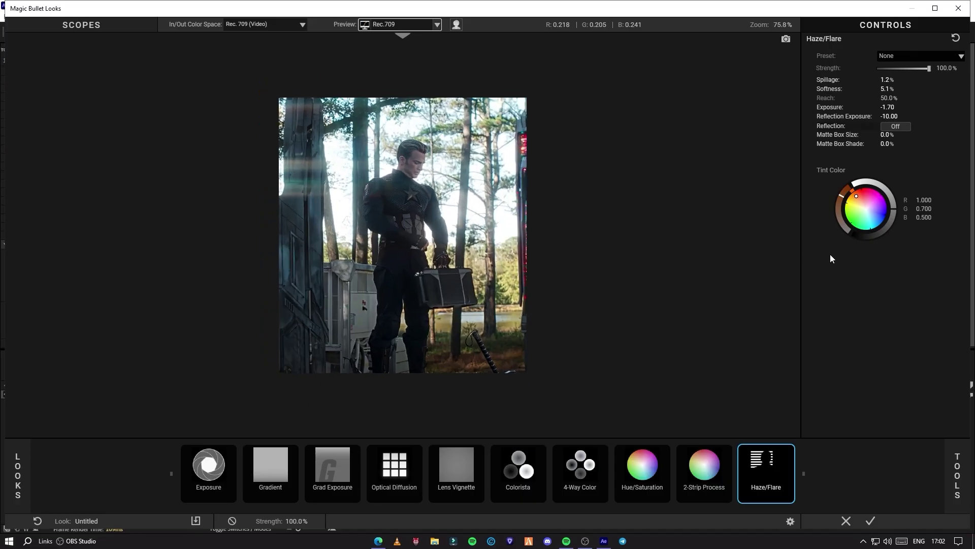
Apply the Magic Bullet look and fit the whole frame in the viewer
click(871, 521)
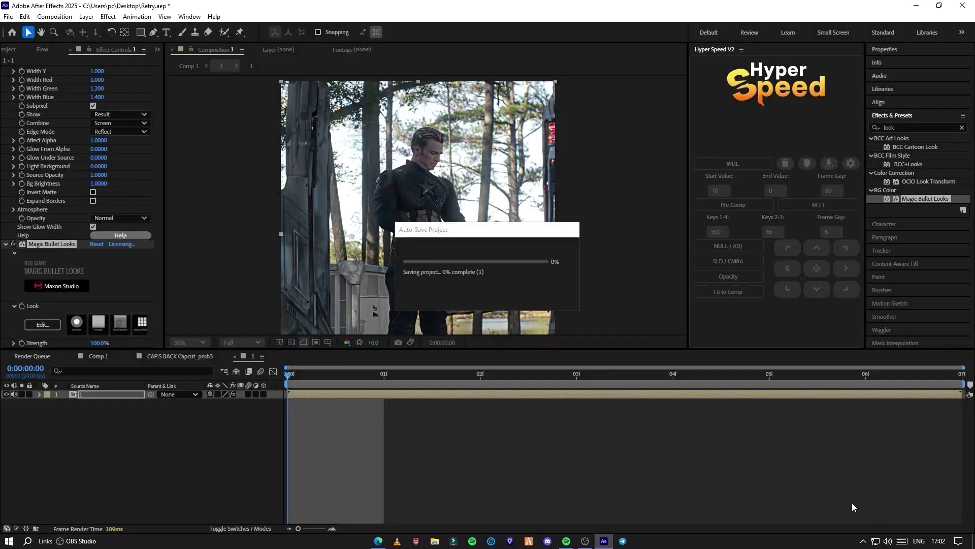
scroll(544, 244, up, 2)
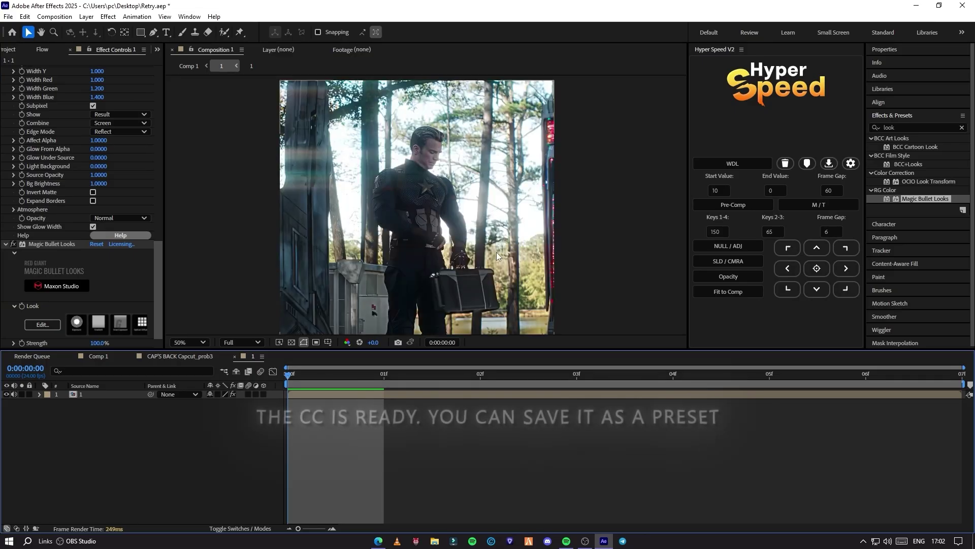
click(189, 343)
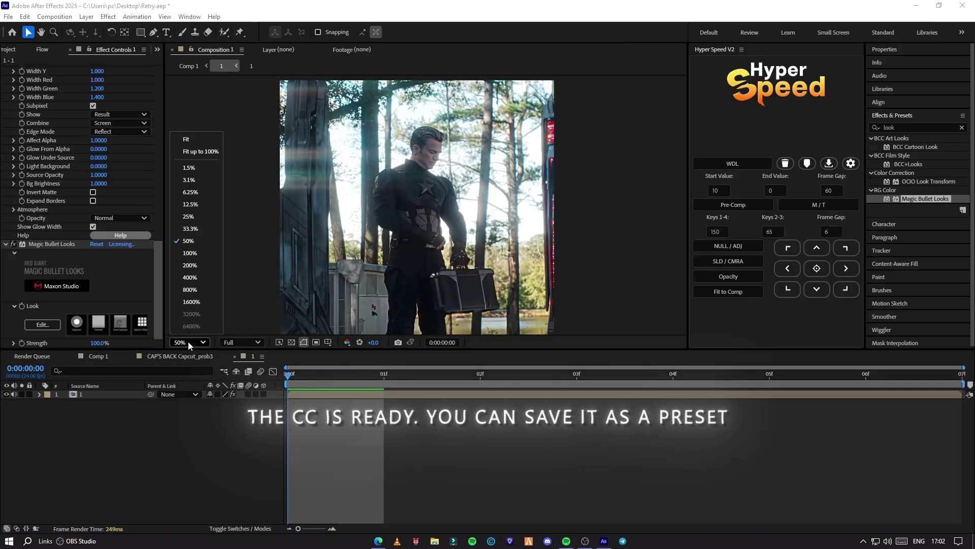
click(186, 139)
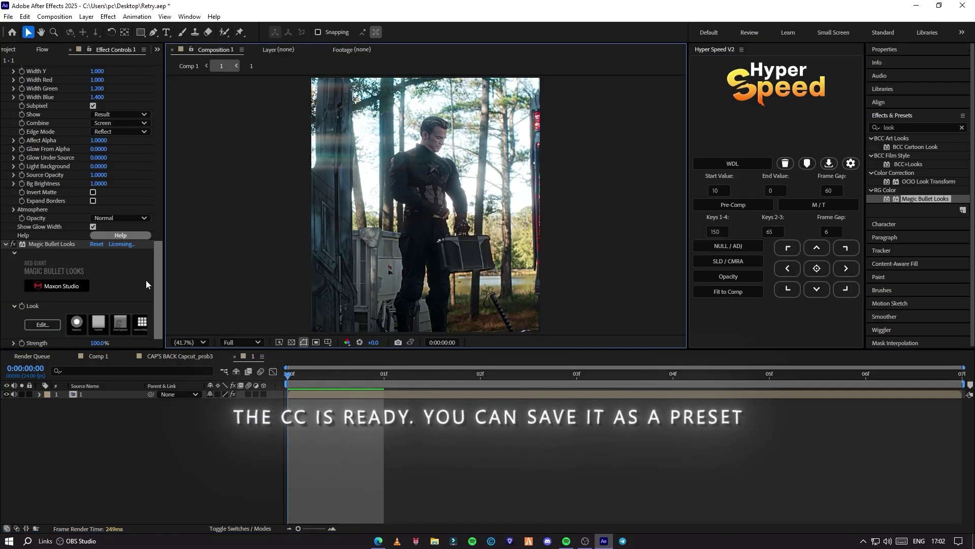
mouse_move(157, 280)
mouse_down()
mouse_move(167, 178)
mouse_move(150, 71)
mouse_move(161, 179)
mouse_move(145, 294)
mouse_up()
Save the layer's effects as animation preset 'CC Tutorial' on the Desktop, then open CAP'S BACK Capcut_prob3
click(41, 71)
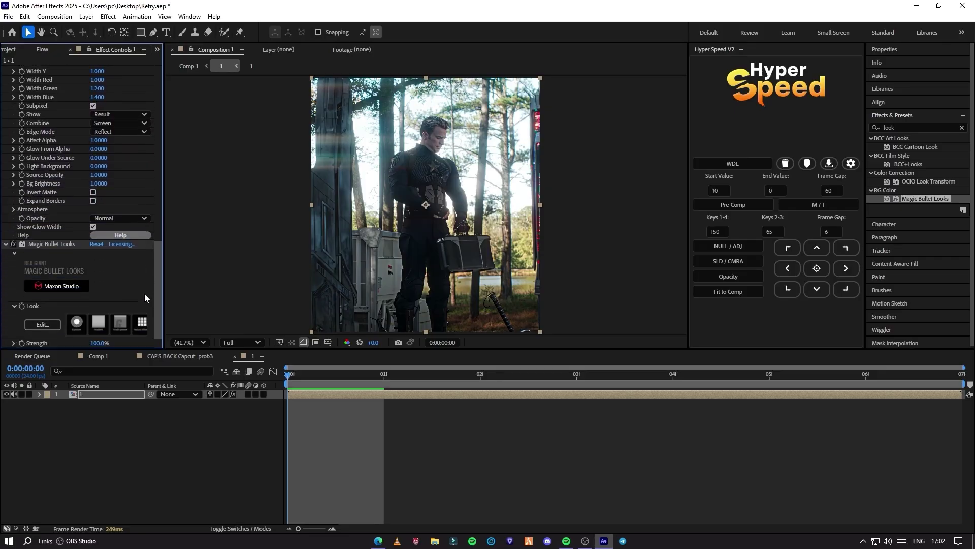
click(60, 245)
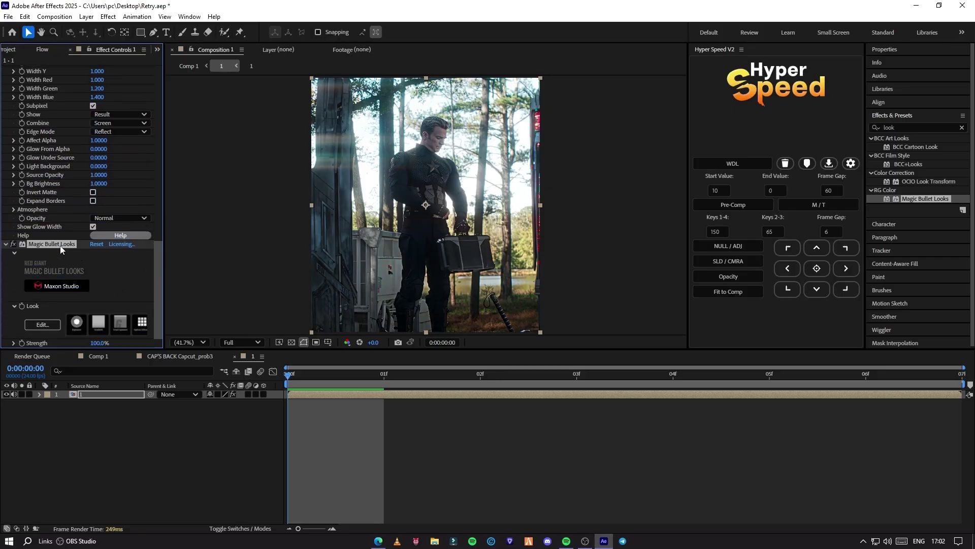
click(130, 19)
click(152, 29)
click(42, 137)
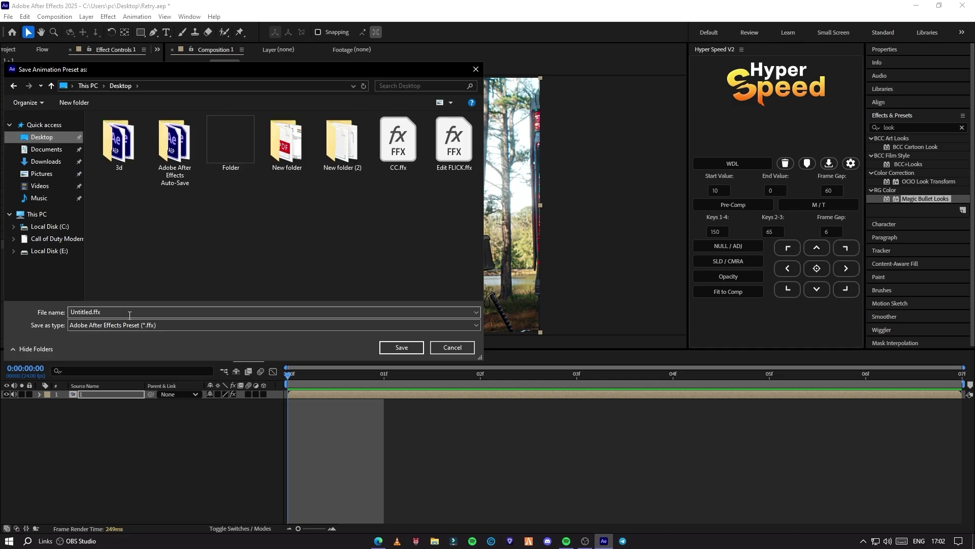
click(130, 313)
text(CC Tuto)
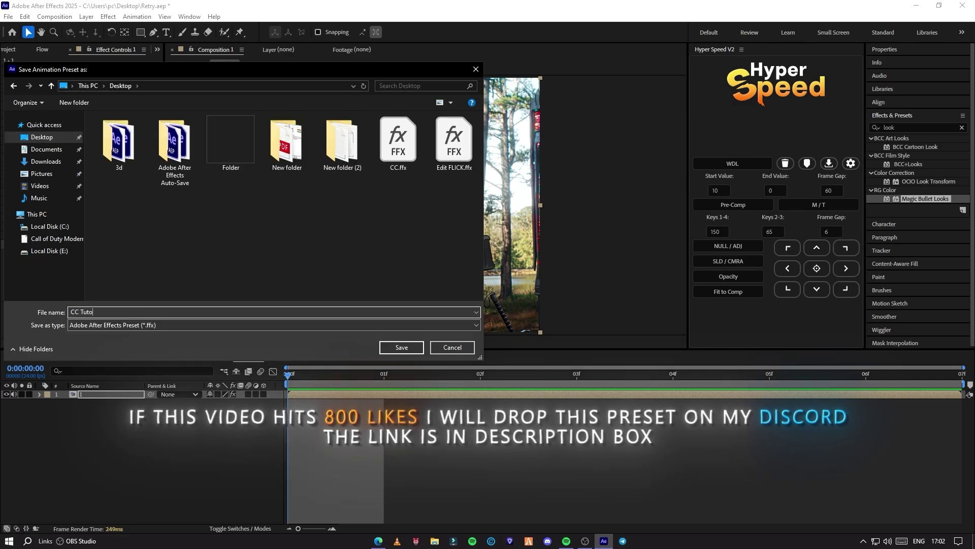
text(rial)
click(400, 348)
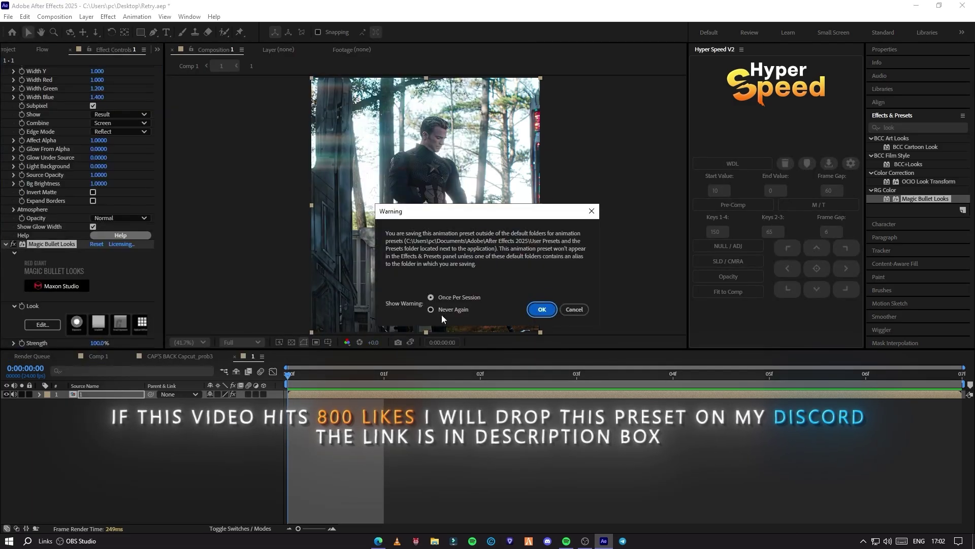
key(Return)
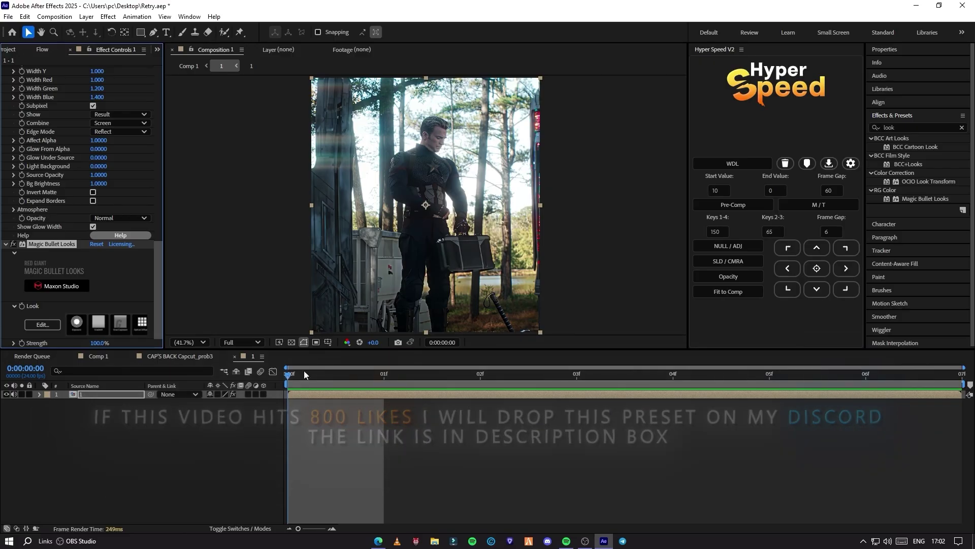
click(190, 357)
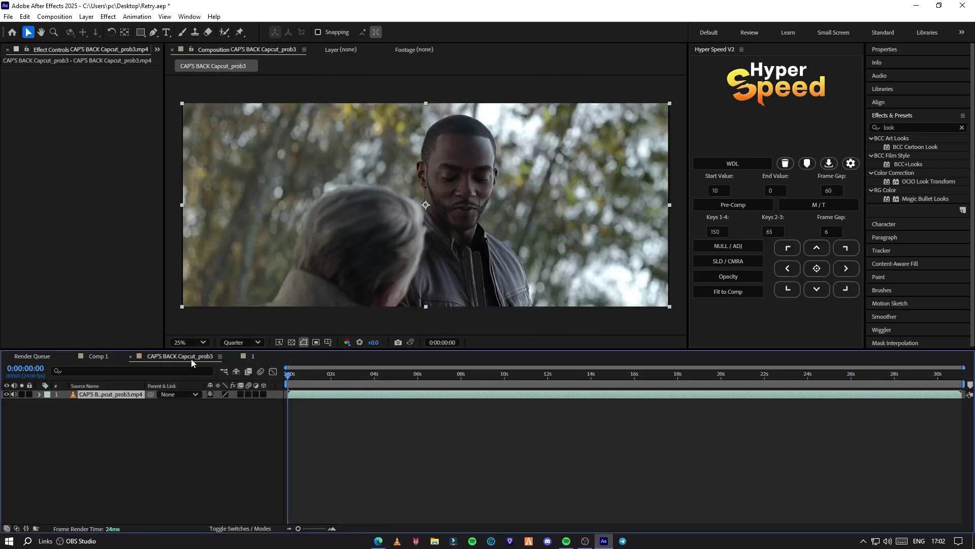
Apply the recent CC Tutorial animation preset to the CAP'S BACK Capcut_prob3 clip layer
click(332, 396)
click(137, 16)
mouse_move(262, 51)
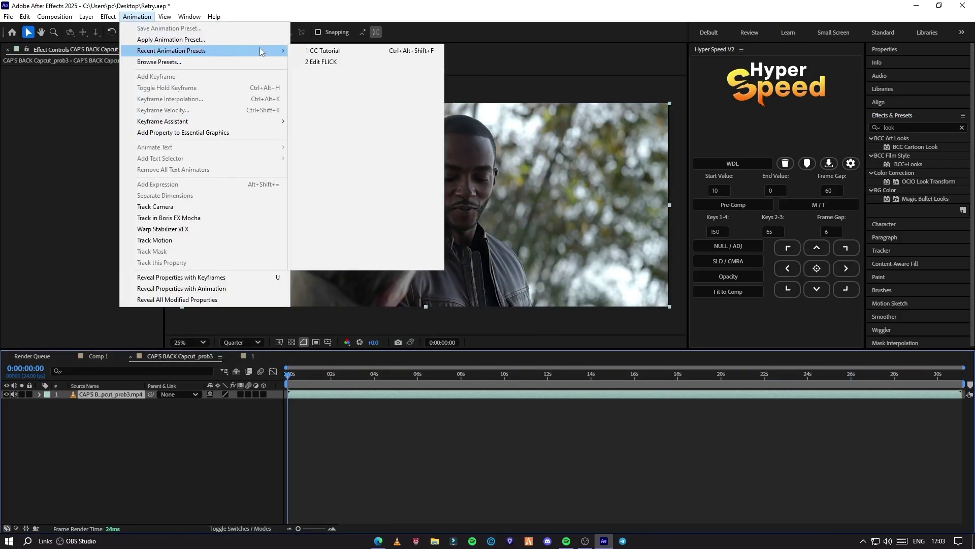
click(324, 51)
Set preview resolution to Full and jump to 0:00:22:01 to check the graded footage
click(48, 400)
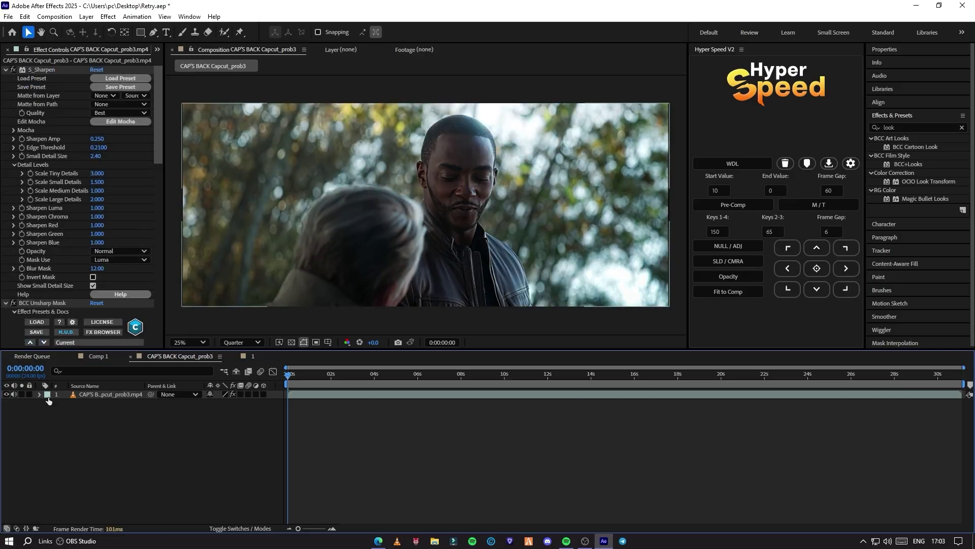
scroll(227, 265, up, 2)
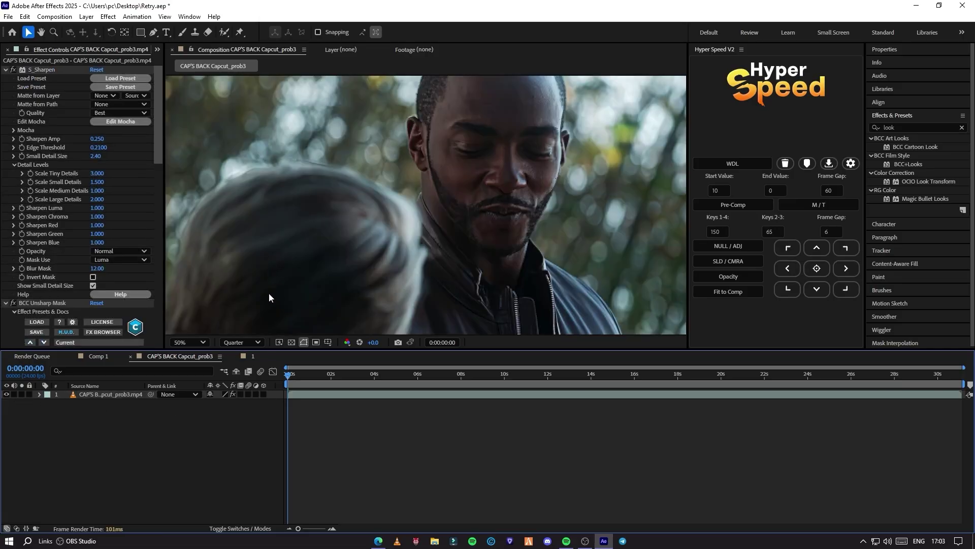
click(242, 342)
click(246, 369)
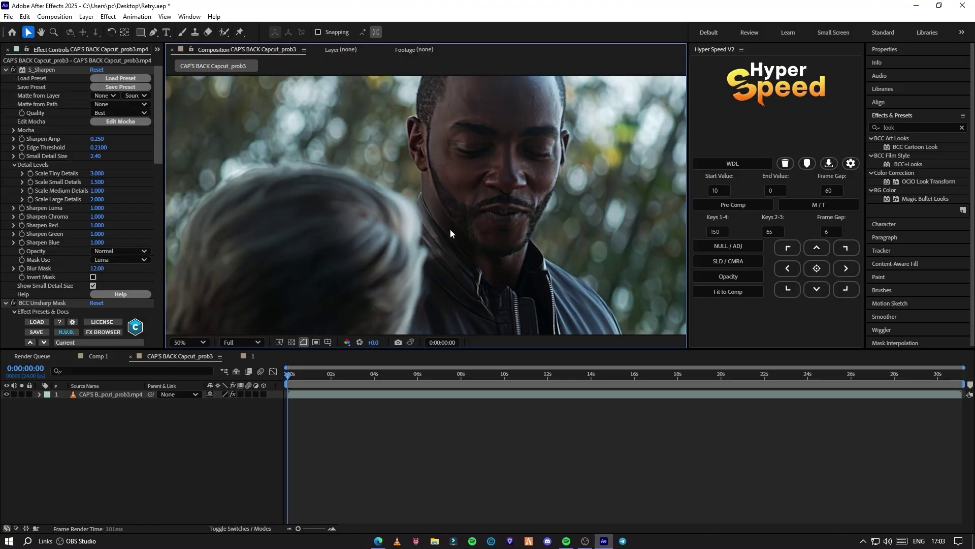
scroll(449, 226, down, 1)
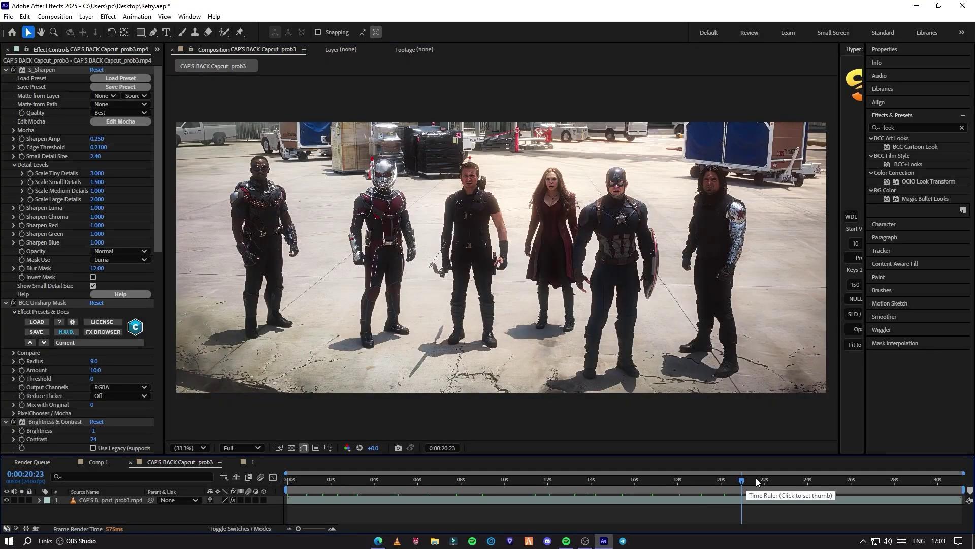
click(766, 478)
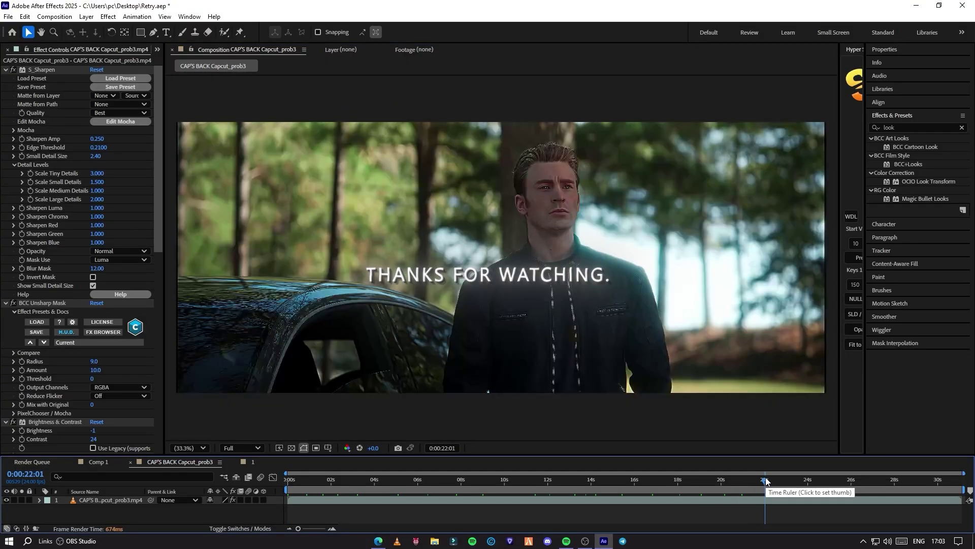
scroll(675, 267, up, 2)
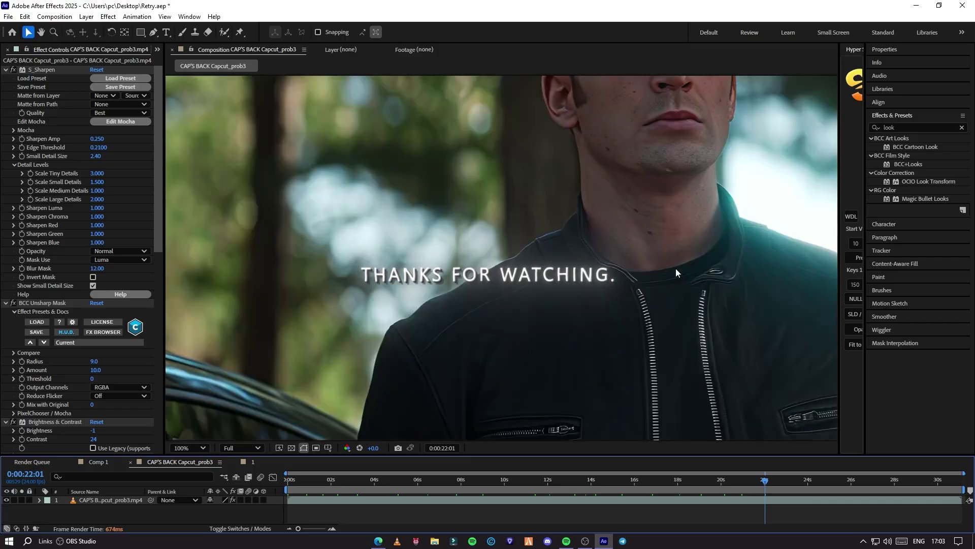